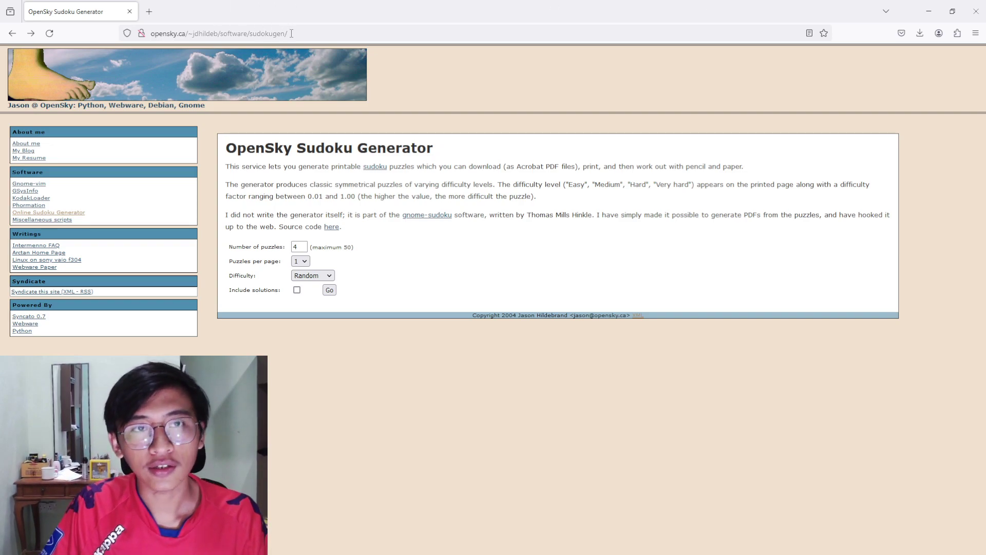
left_click_drag(288, 33, 190, 31)
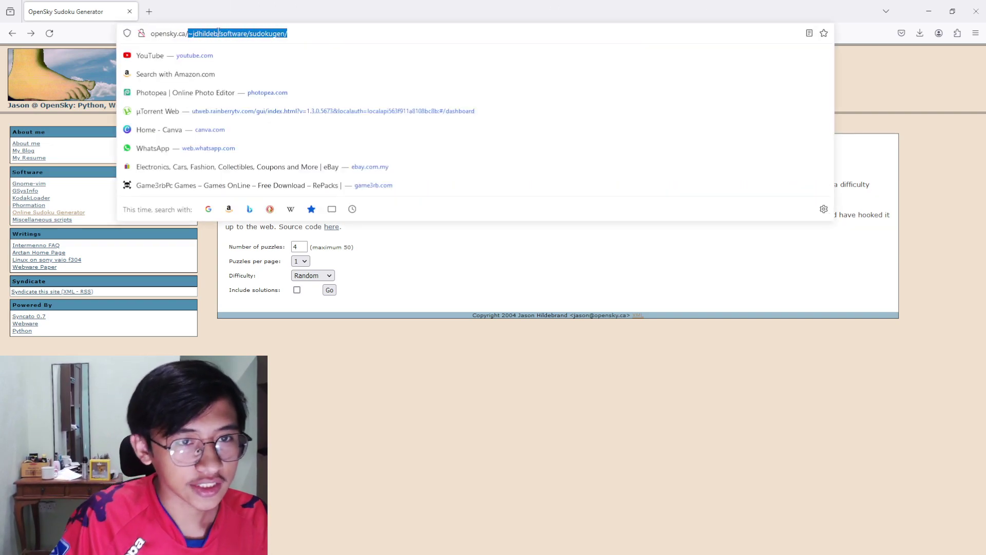
key("Escape")
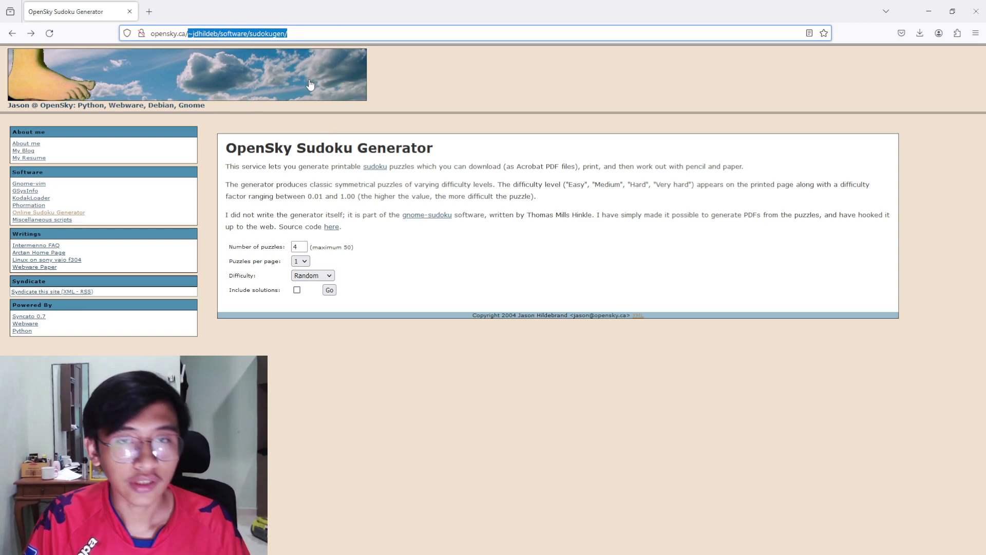
left_click_drag(237, 148, 431, 160)
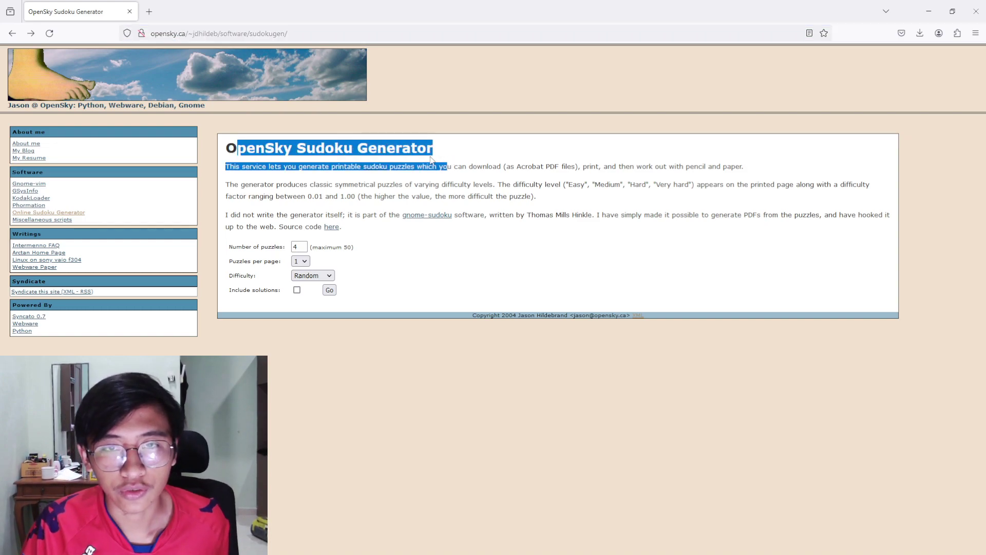
left_click(347, 150)
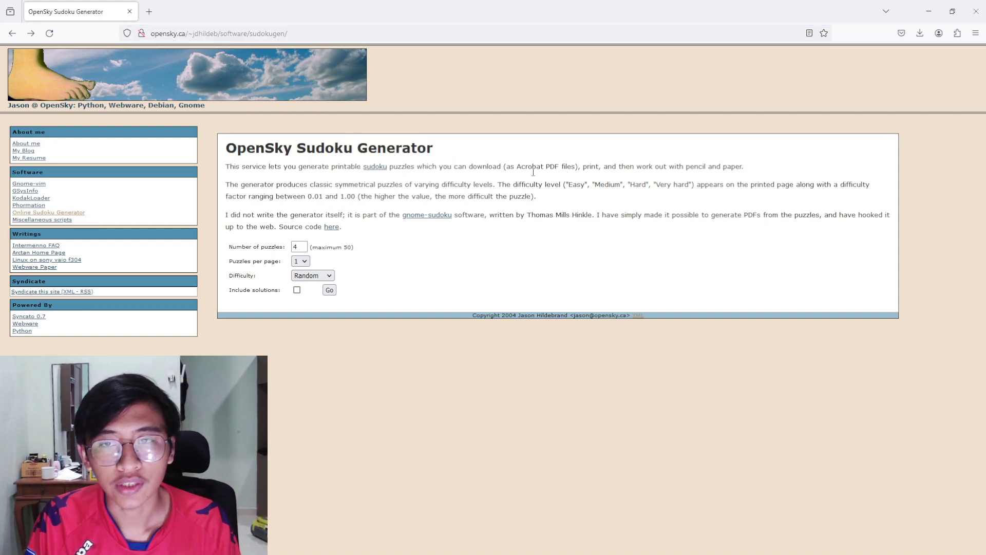
- Set the generator to produce 20 puzzles with 1 puzzle per page
double_click(303, 246)
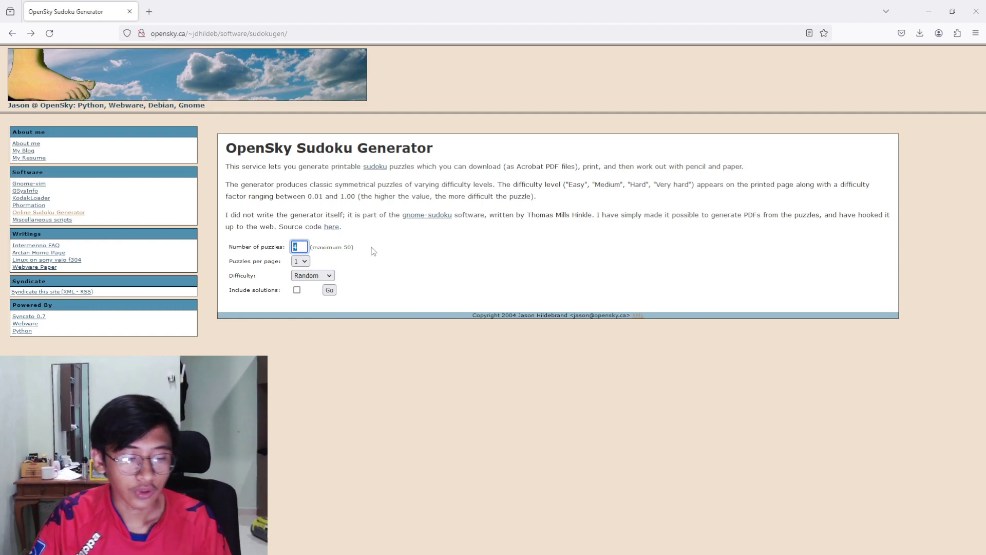
type("20")
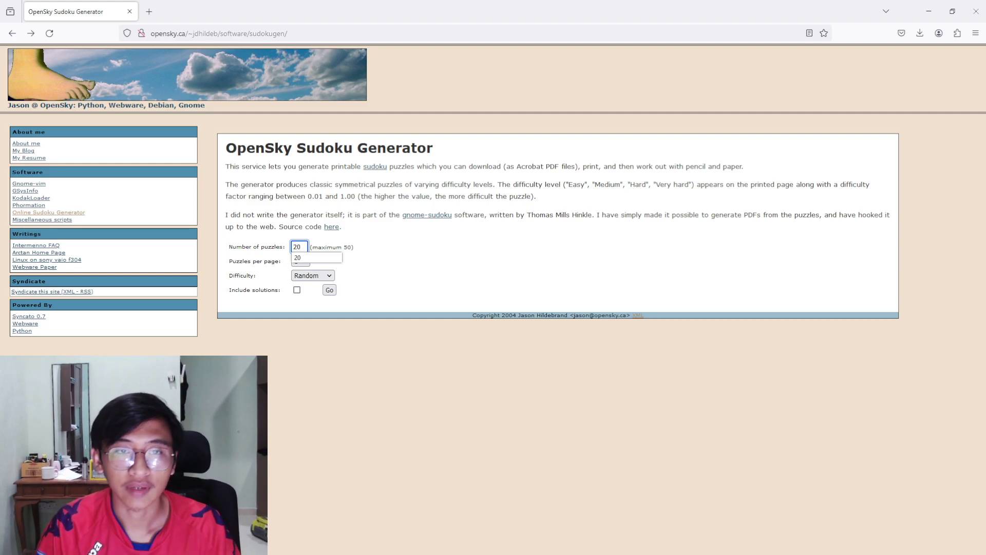
left_click(381, 269)
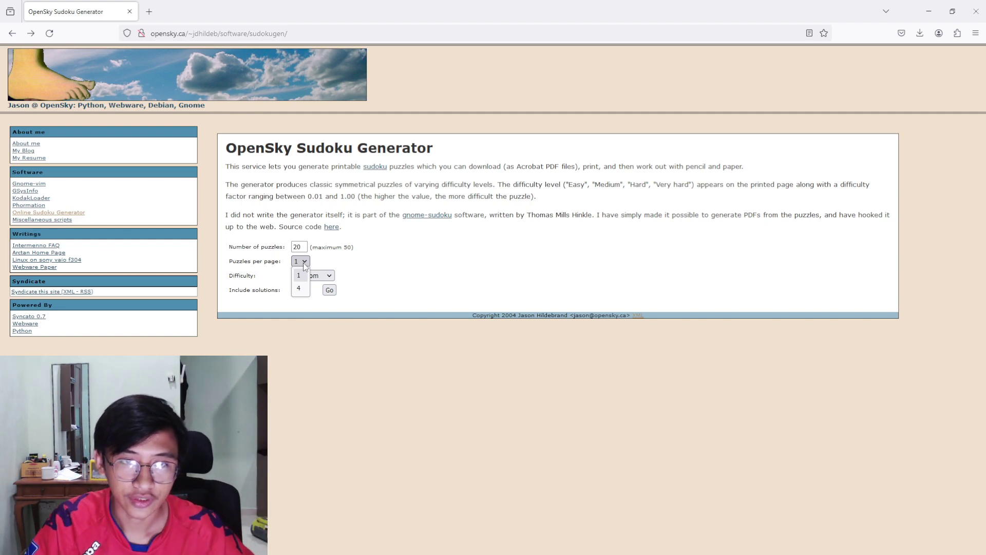
left_click(299, 275)
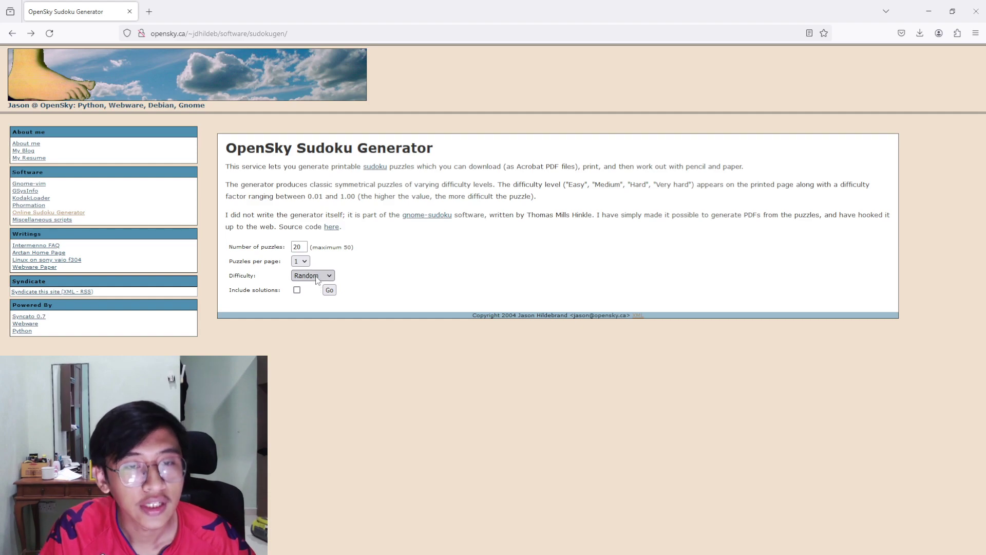
- Set the puzzle difficulty to Easy and generate the PDF without including solutions
left_click(315, 278)
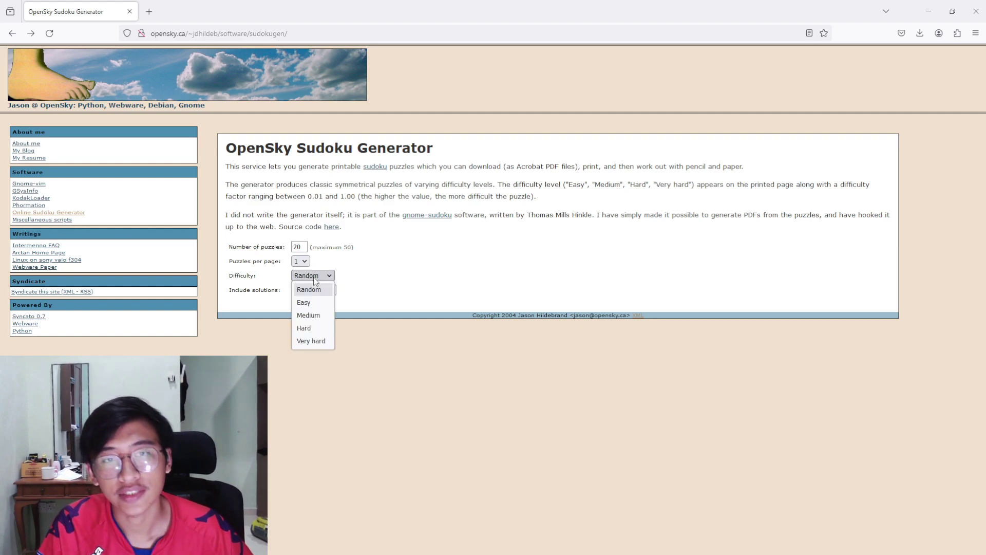
left_click(327, 305)
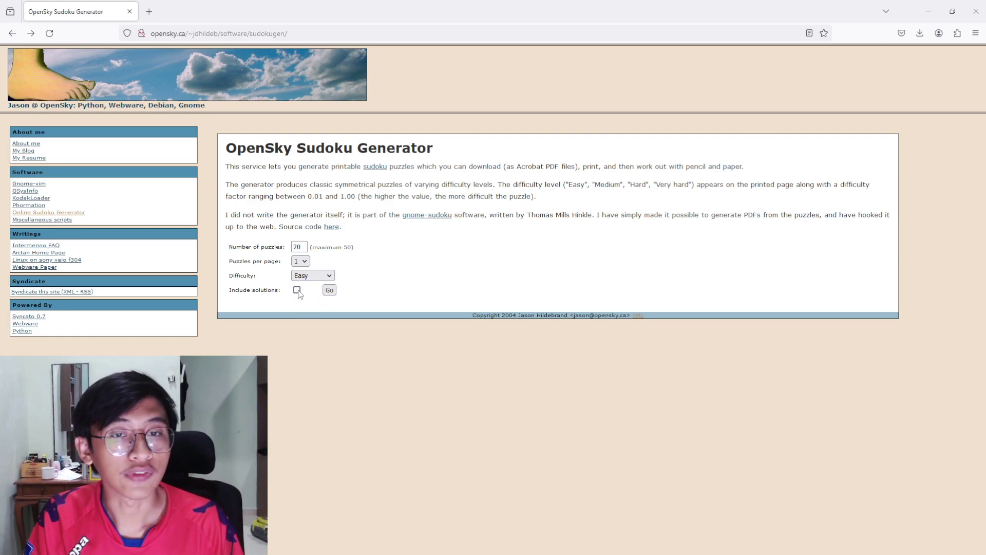
left_click(330, 291)
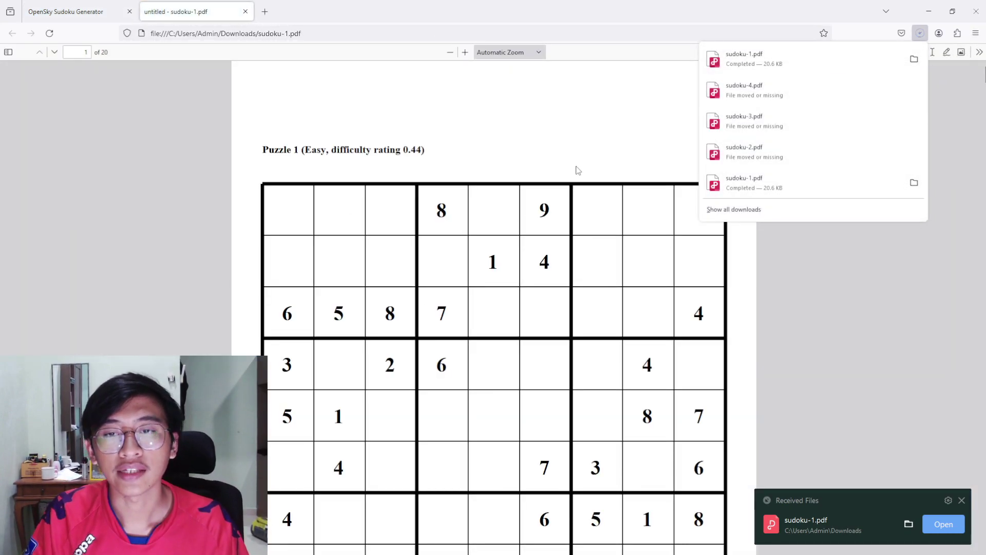
- Close the download list and look over the first two puzzles in the generated PDF
left_click(820, 341)
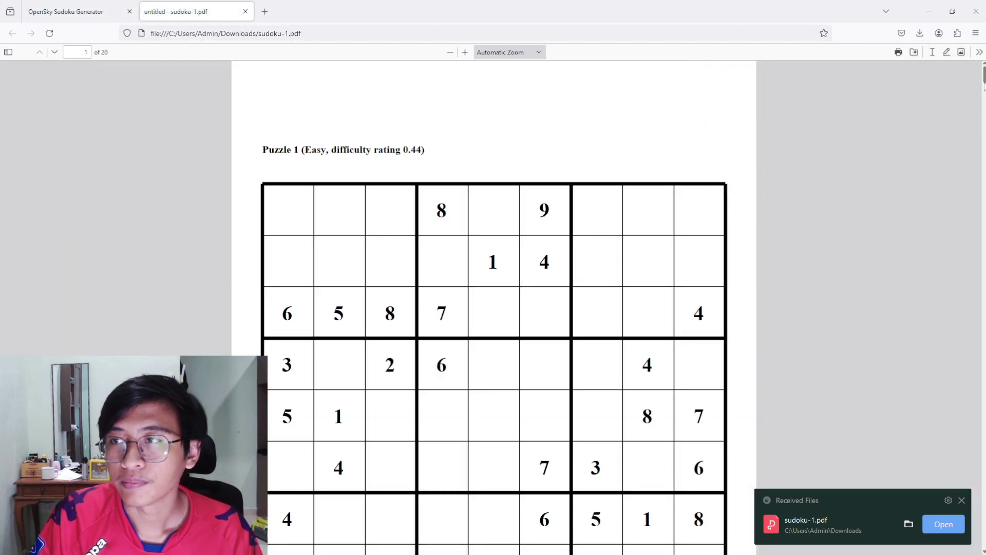
scroll(983, 74, "down", 10)
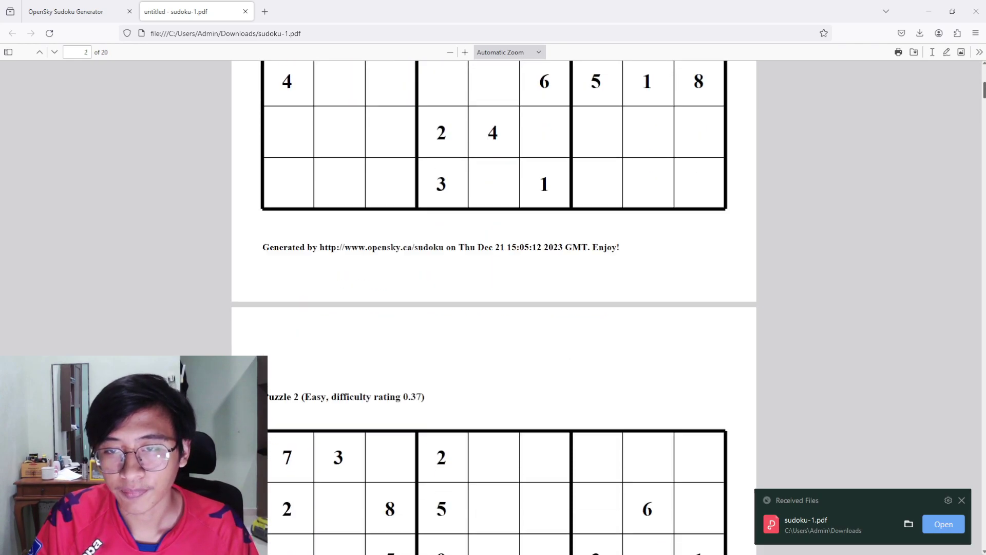
scroll(493, 308, "down", 4)
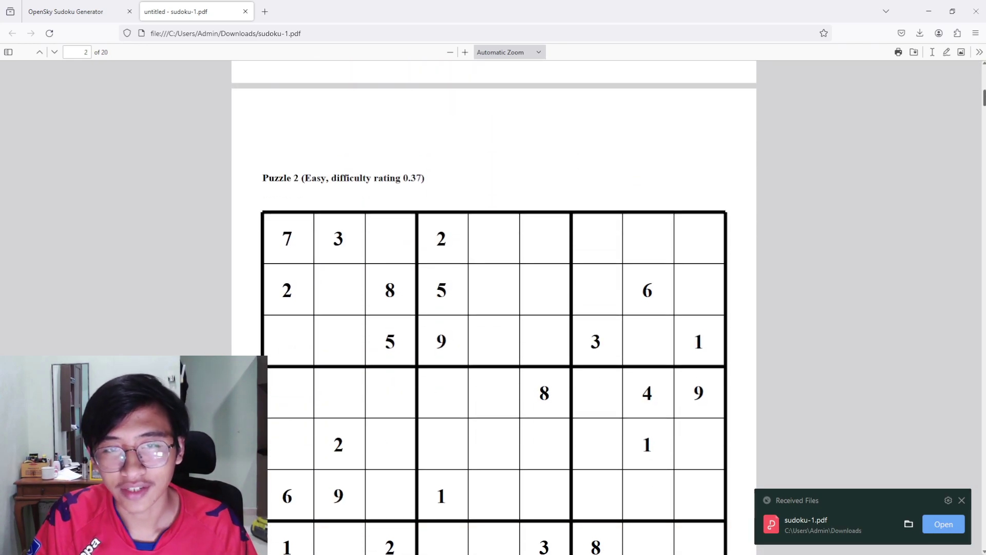
- Switch to OBS, shrink the Video Capture Device source slightly in the scene, and return to the browser
mouse_move(793, 553)
left_click(619, 544)
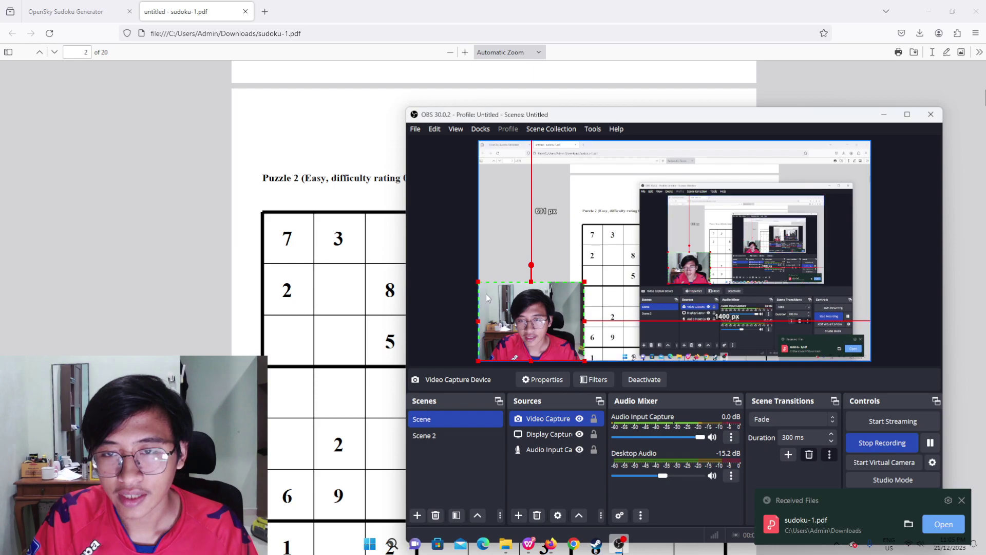
left_click_drag(568, 284, 560, 291)
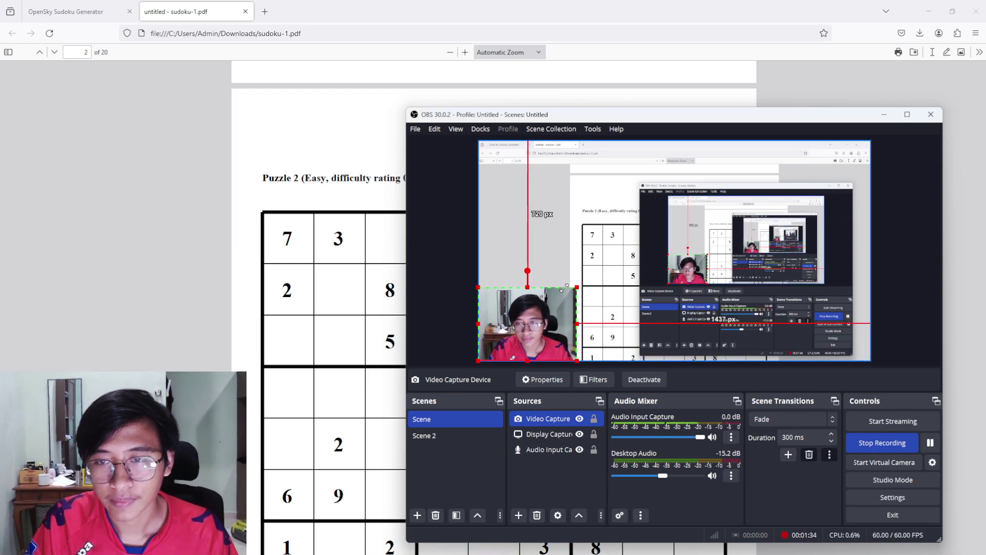
left_click(599, 4)
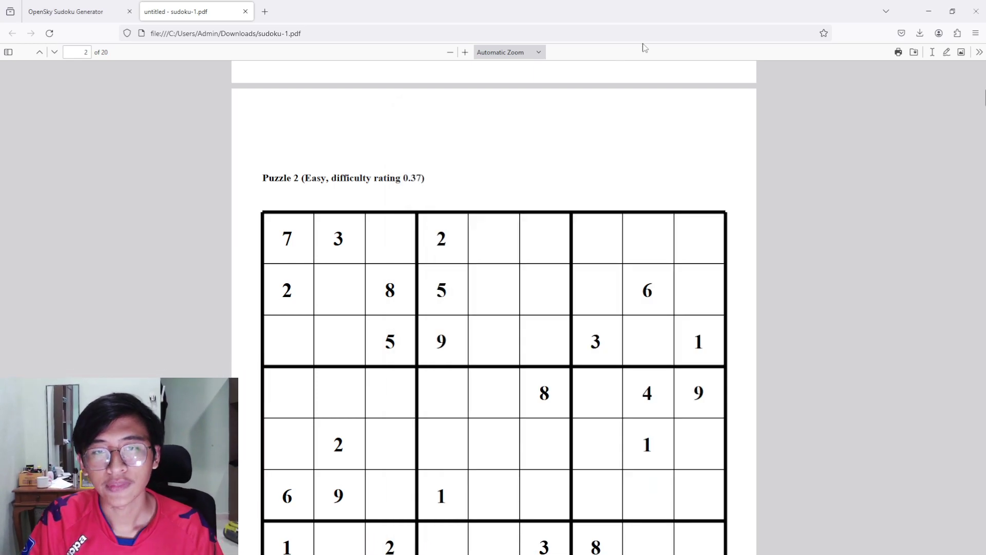
- Look through the puzzle pages of sudoku-1.pdf from the first page to near the end and return to puzzle 1
scroll(935, 176, "up", 10)
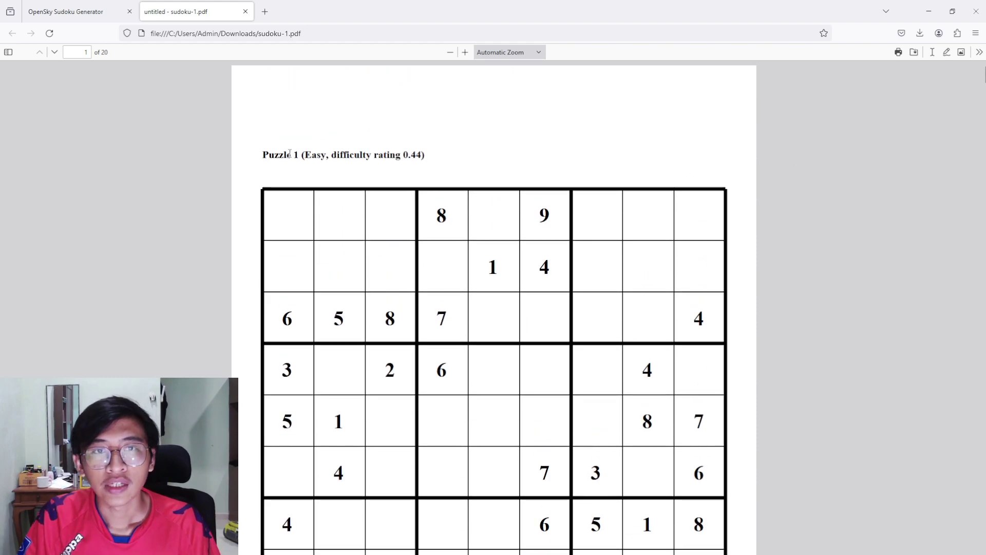
scroll(493, 308, "down", 20)
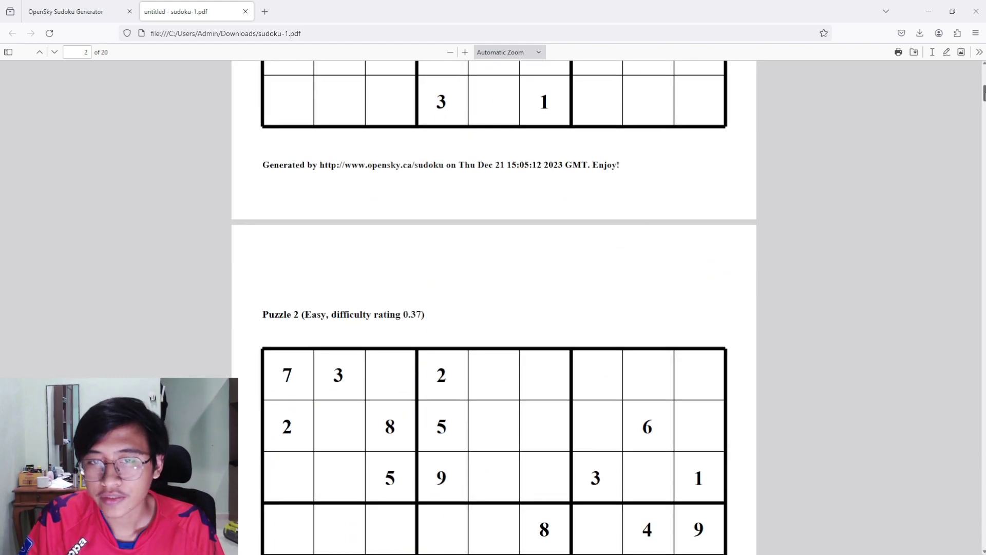
scroll(494, 308, "down", 20)
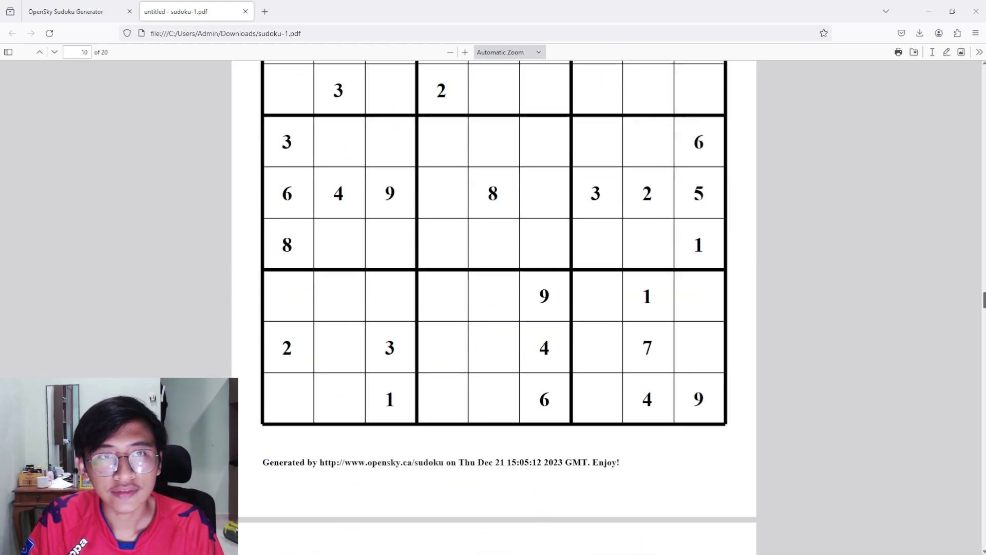
scroll(494, 308, "down", 20)
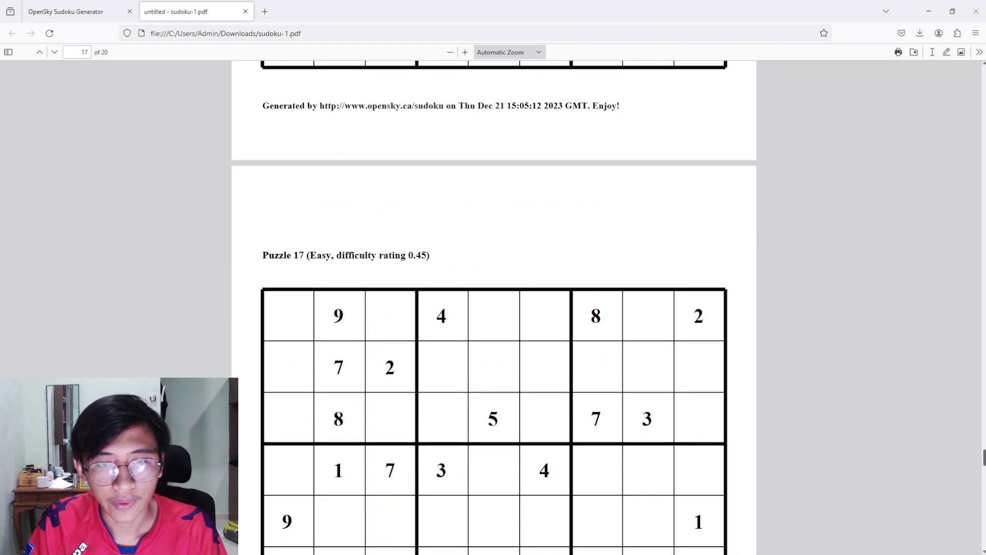
scroll(494, 308, "down", 8)
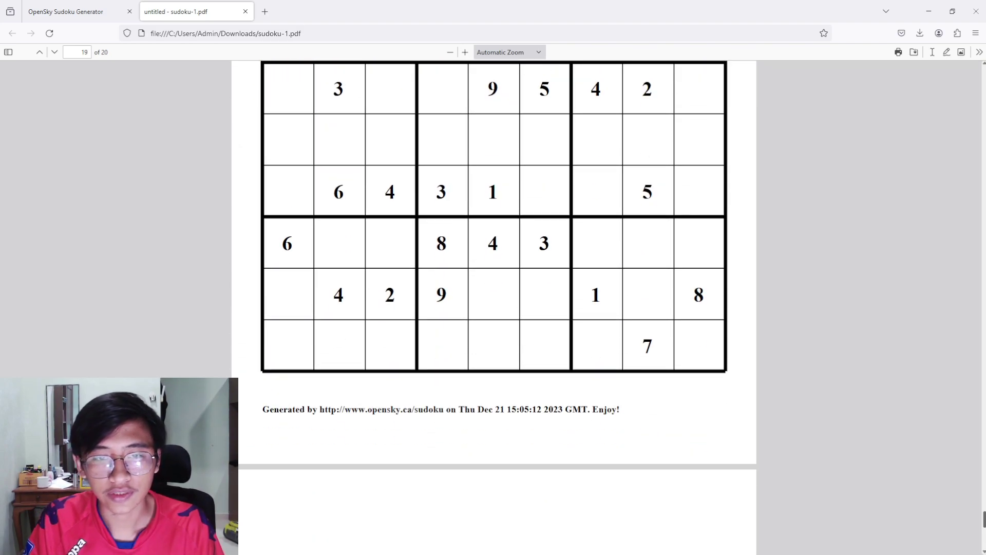
scroll(272, 174, "up", 20)
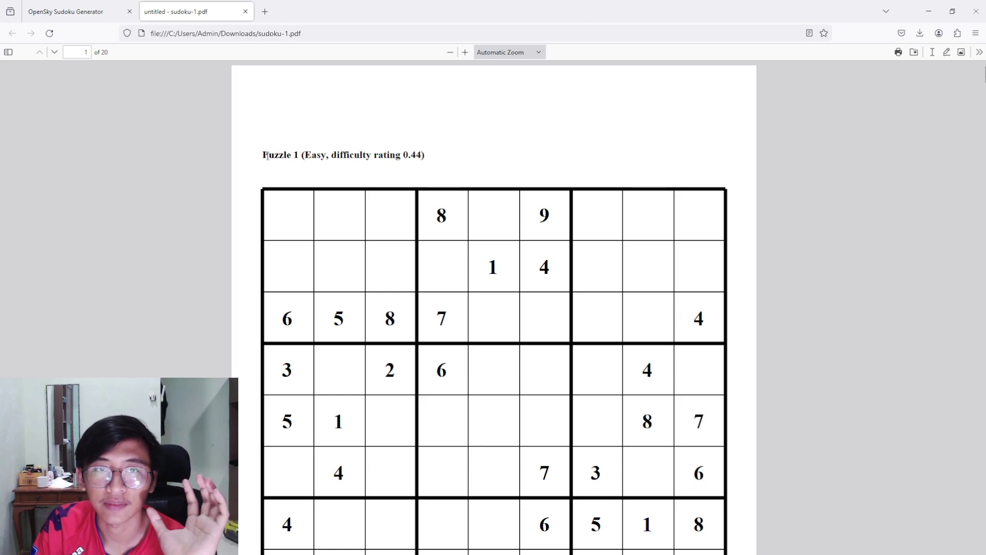
- Examine the heading with the difficulty rating above puzzle 1 and the generated-by footer line below its grid
double_click(277, 155)
double_click(316, 155)
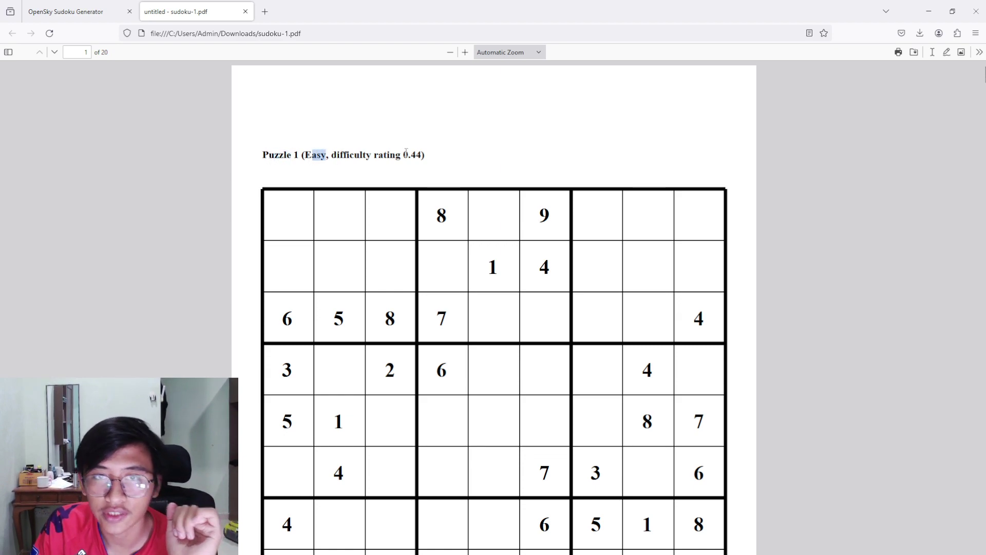
scroll(401, 188, "down", 15)
scroll(299, 203, "up", 6)
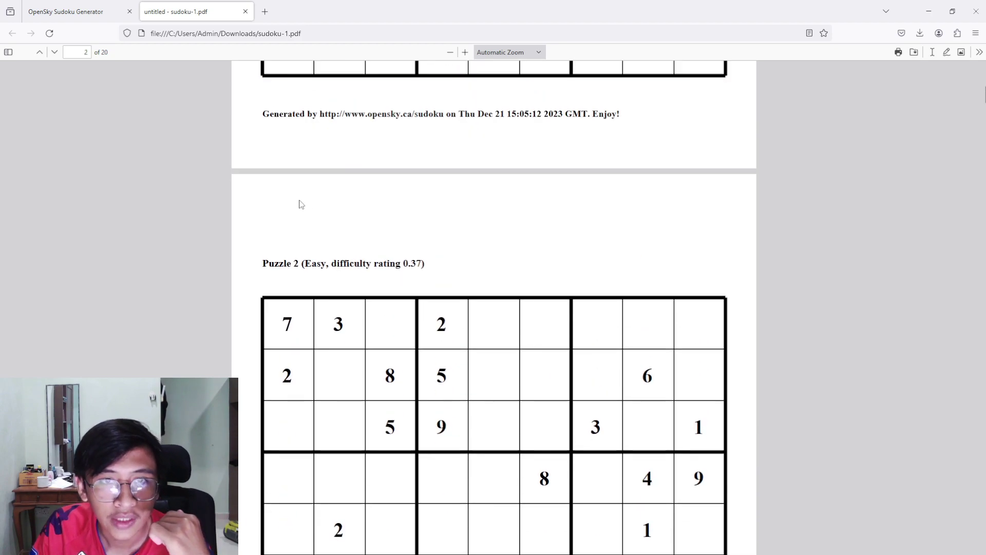
scroll(267, 268, "up", 1)
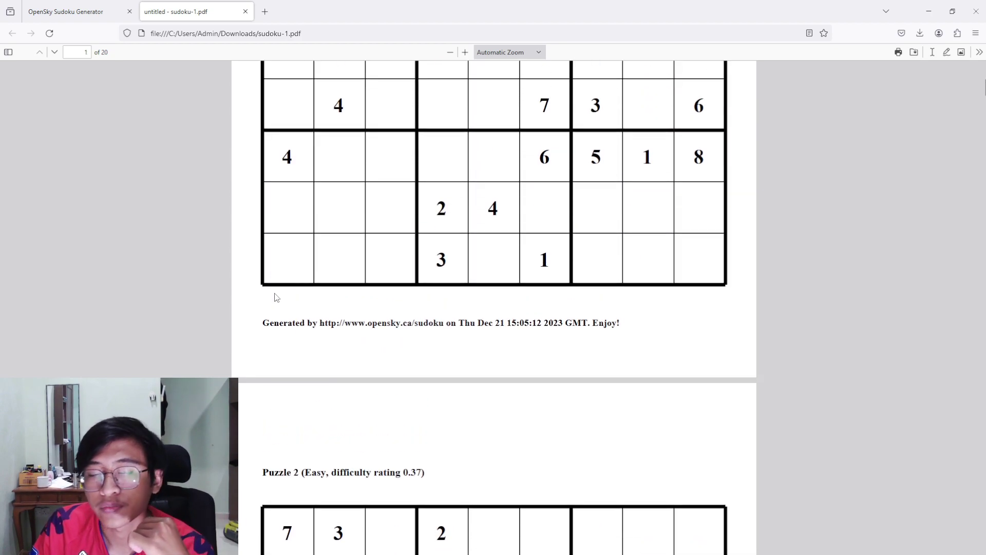
left_click_drag(262, 327, 327, 324)
left_click(371, 334)
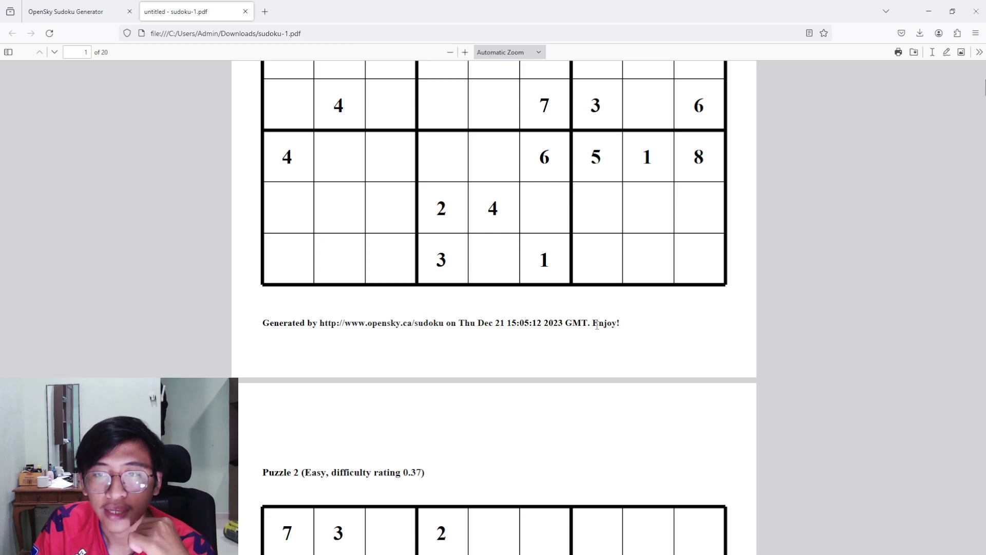
scroll(635, 309, "up", 7)
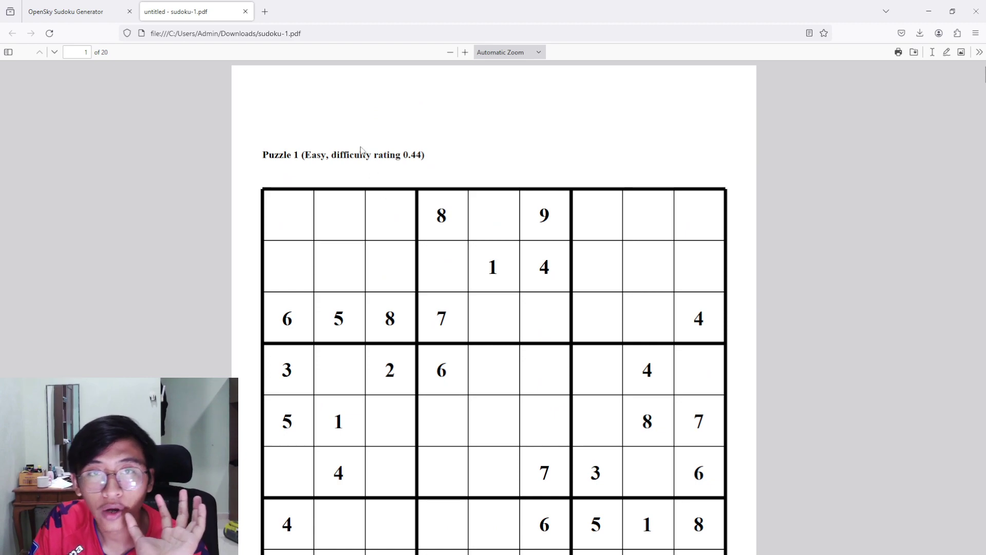
left_click_drag(263, 160, 438, 162)
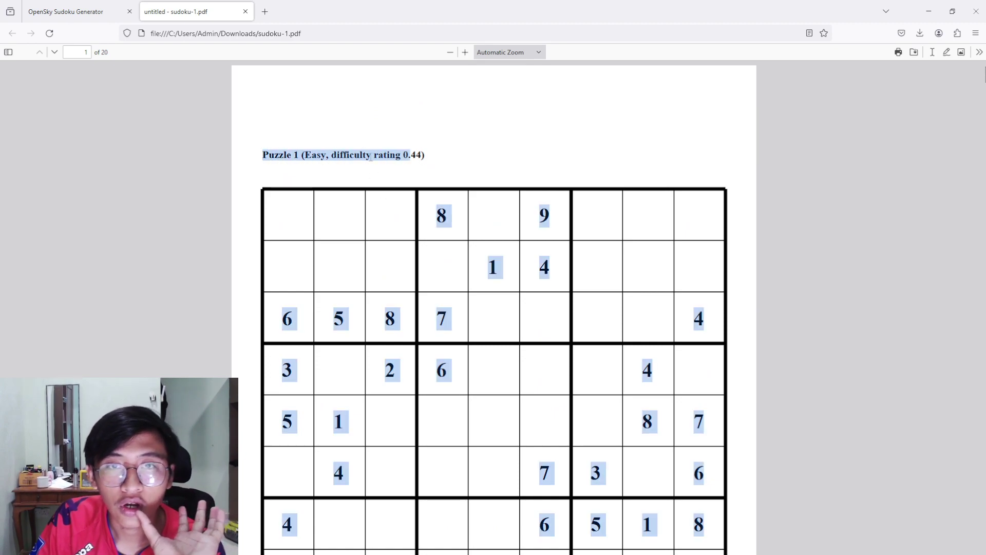
left_click(251, 163)
left_click_drag(278, 155, 402, 161)
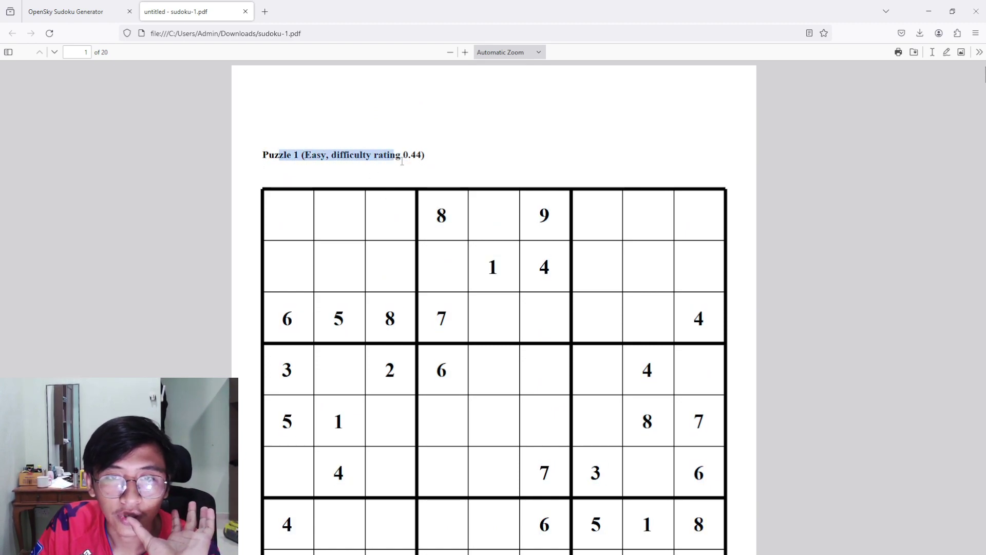
scroll(372, 209, "down", 8)
scroll(330, 143, "up", 3)
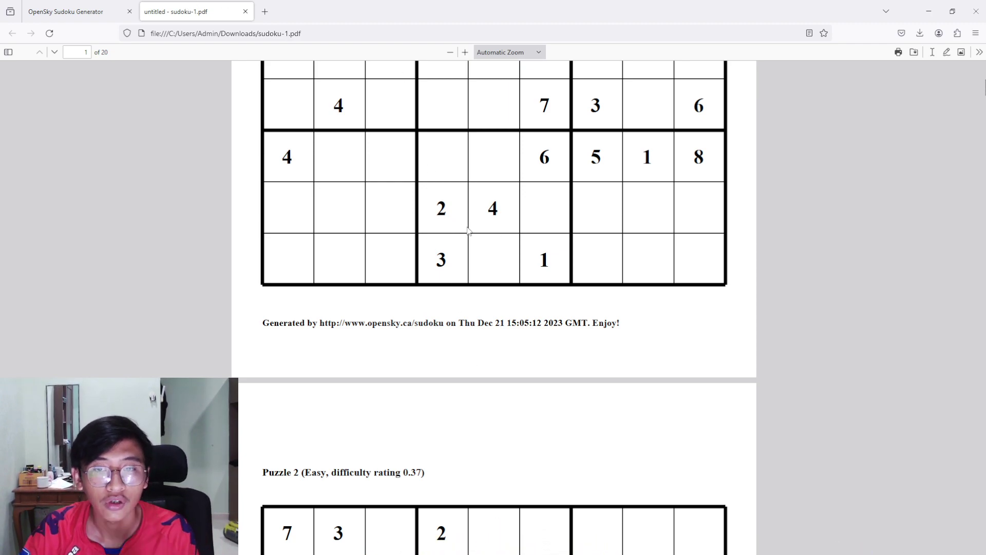
- Switch to the sudoku folder in File Explorer, maximize its window and select the sudoku-1 file
mouse_move(513, 551)
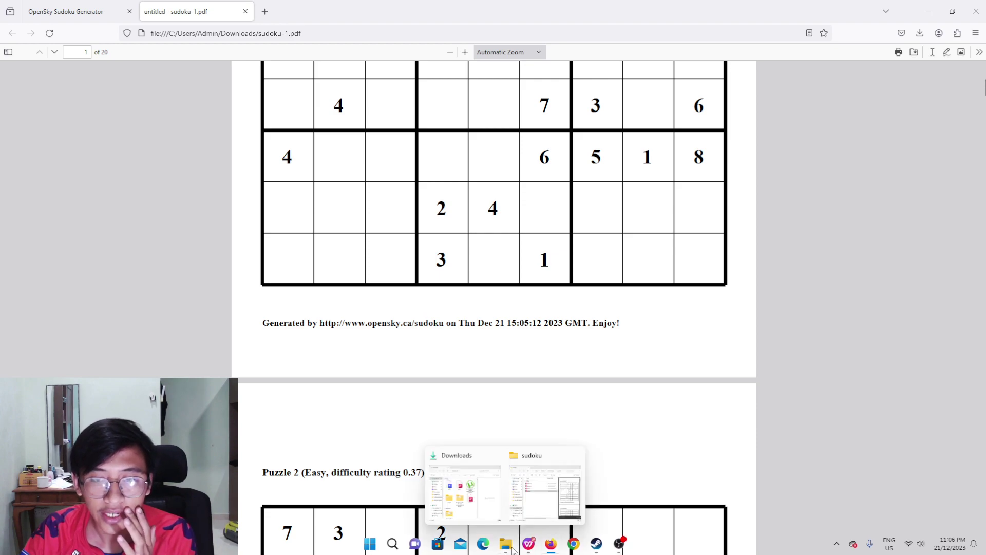
left_click(537, 484)
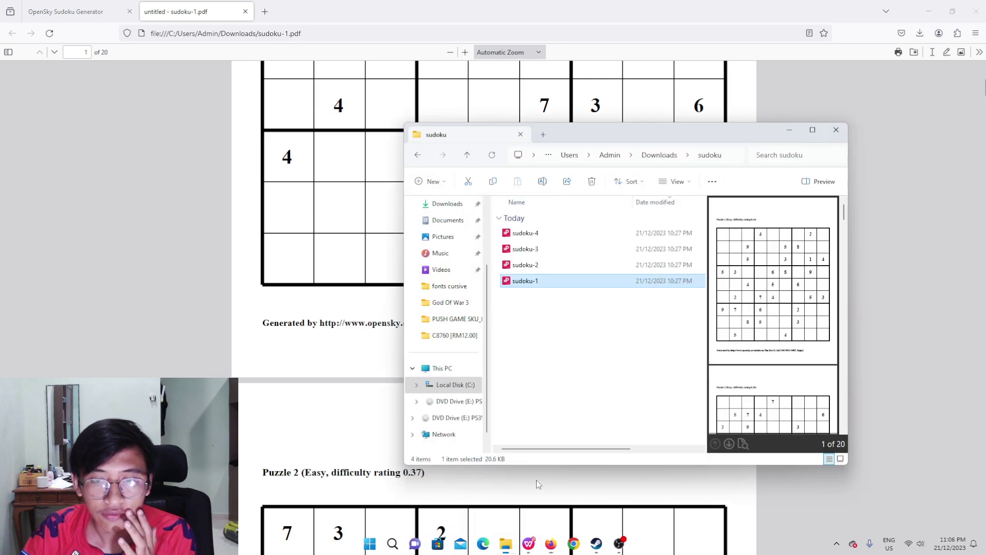
left_click(812, 131)
right_click(121, 157)
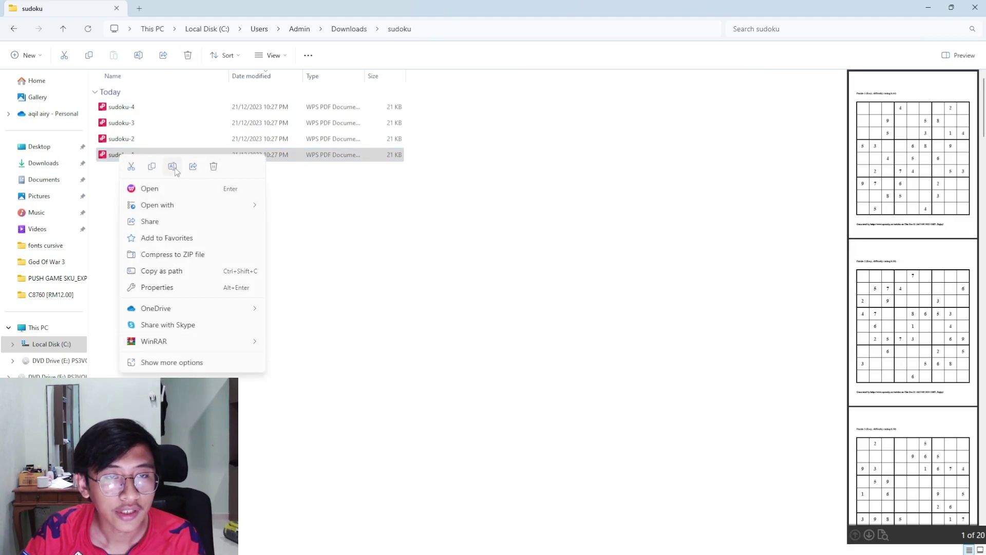
left_click(412, 193)
left_click(188, 152)
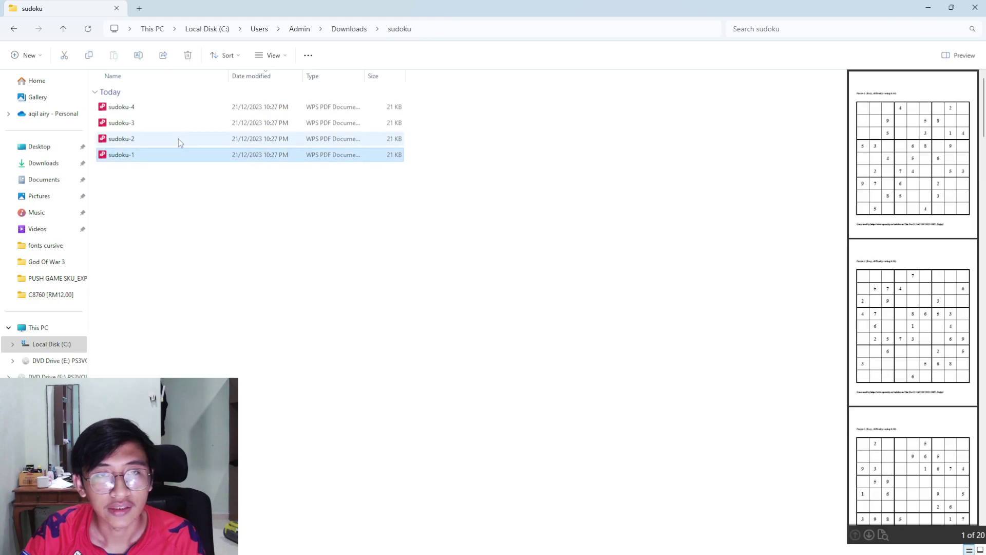
- Preview the sudoku-2, sudoku-3 and sudoku-4 files one after another in the sudoku folder
left_click(177, 139)
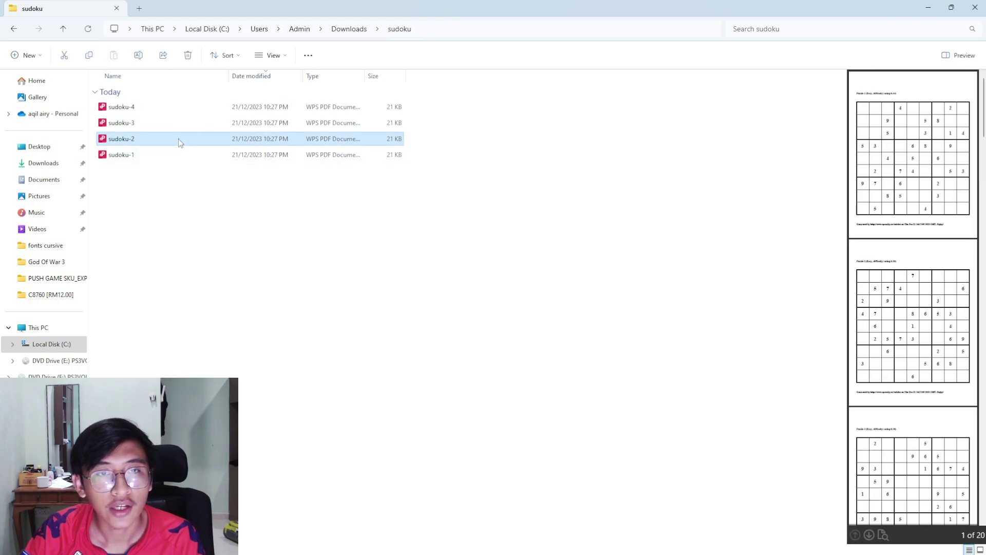
left_click(123, 125)
left_click(127, 107)
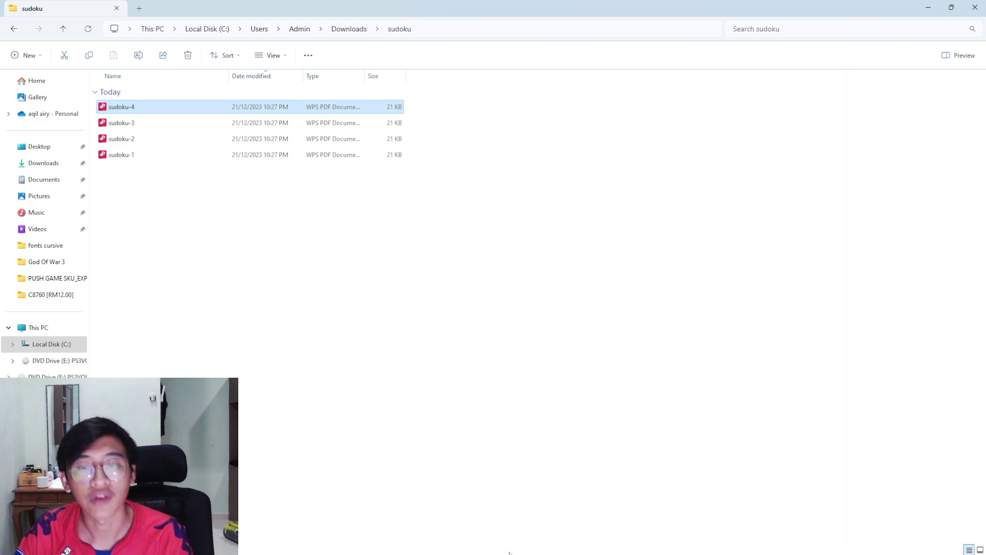
- Switch to the OpenSky Sudoku Generator page in the browser and show the available difficulty levels
left_click(551, 544)
left_click(81, 4)
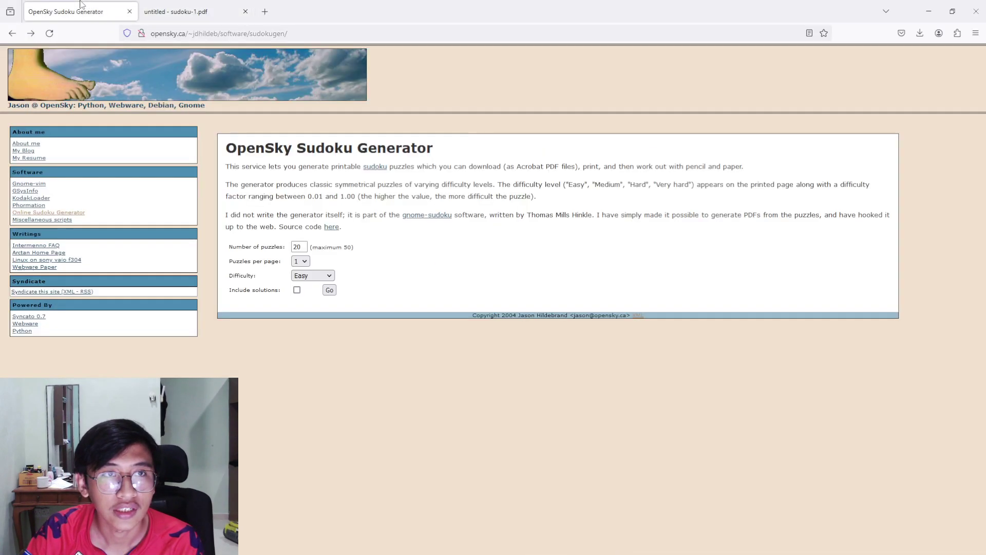
left_click(321, 275)
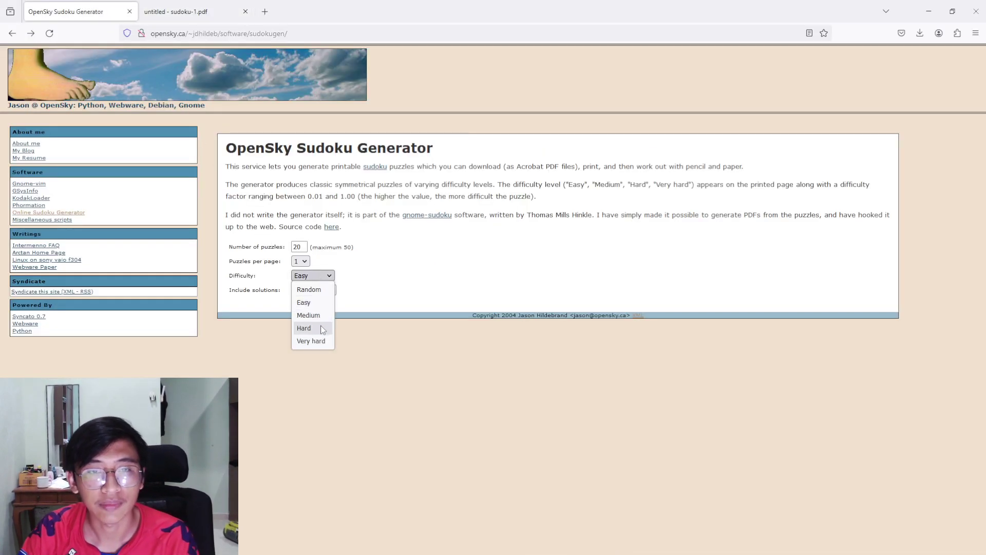
- Return to the sudoku folder in File Explorer, select the four sudoku PDFs together and clear the selection
left_click(506, 543)
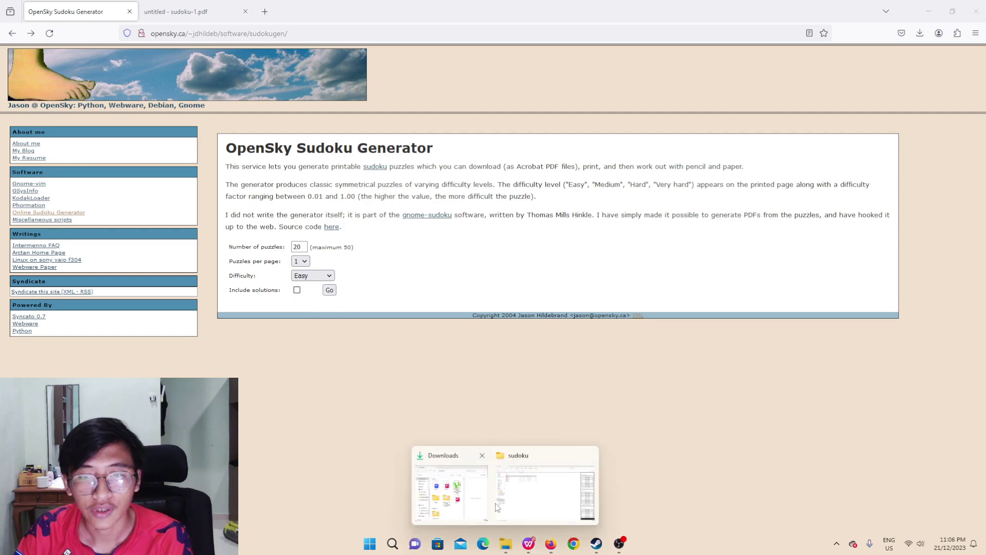
left_click(497, 507)
left_click_drag(159, 195, 156, 106)
left_click(280, 275)
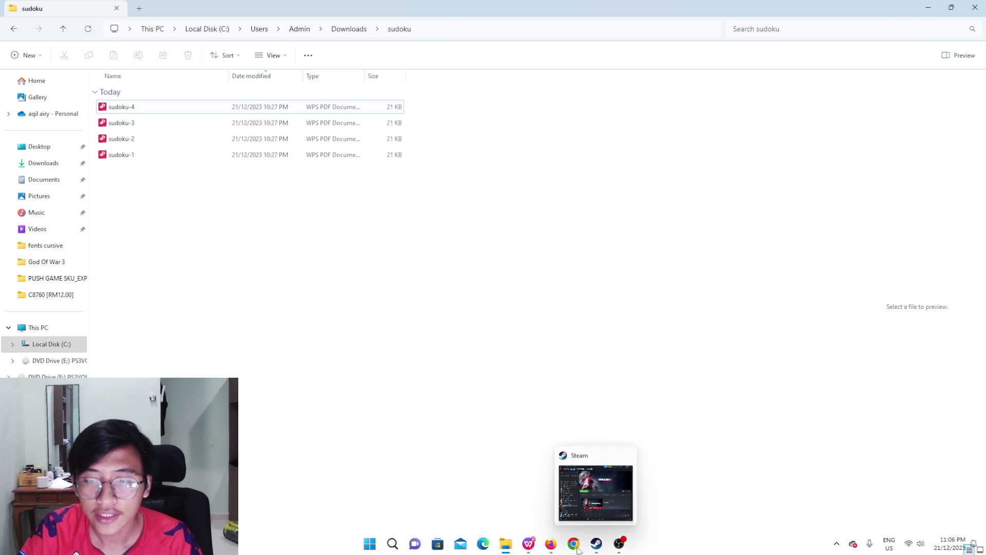
- Switch to the browser, search for ilovepdf in a new tab and open the iLovePDF website
left_click(551, 544)
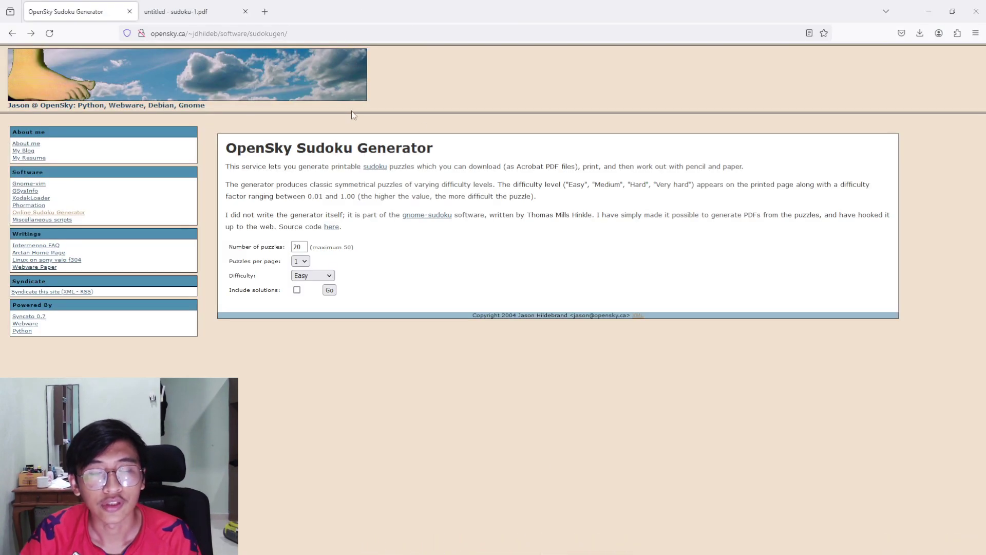
left_click(268, 12)
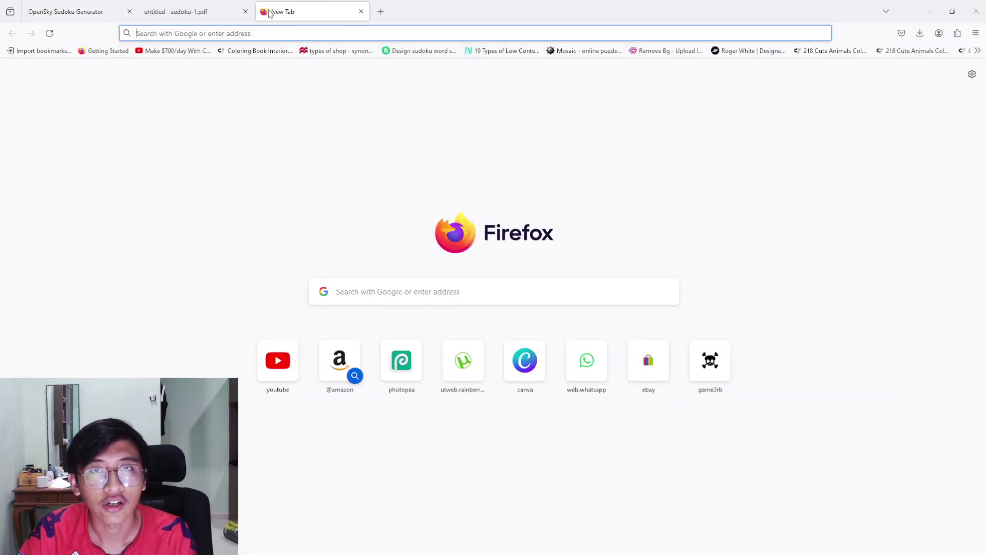
left_click(362, 32)
type("ilovepdf")
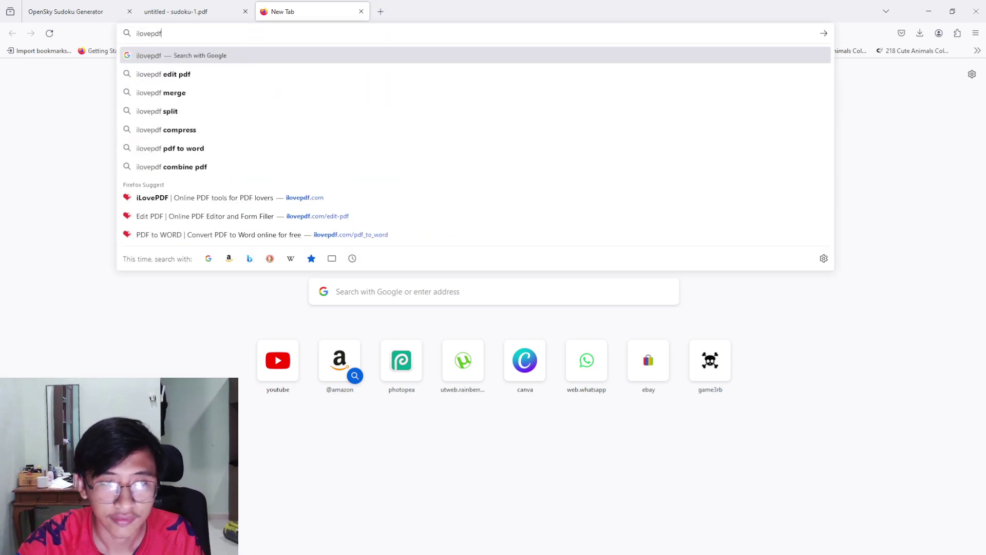
key("Return")
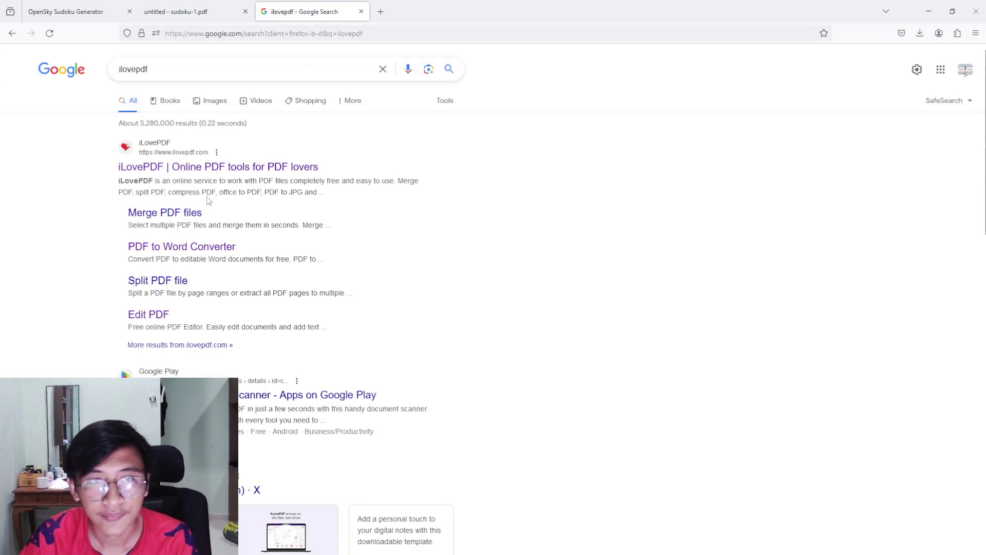
left_click(220, 173)
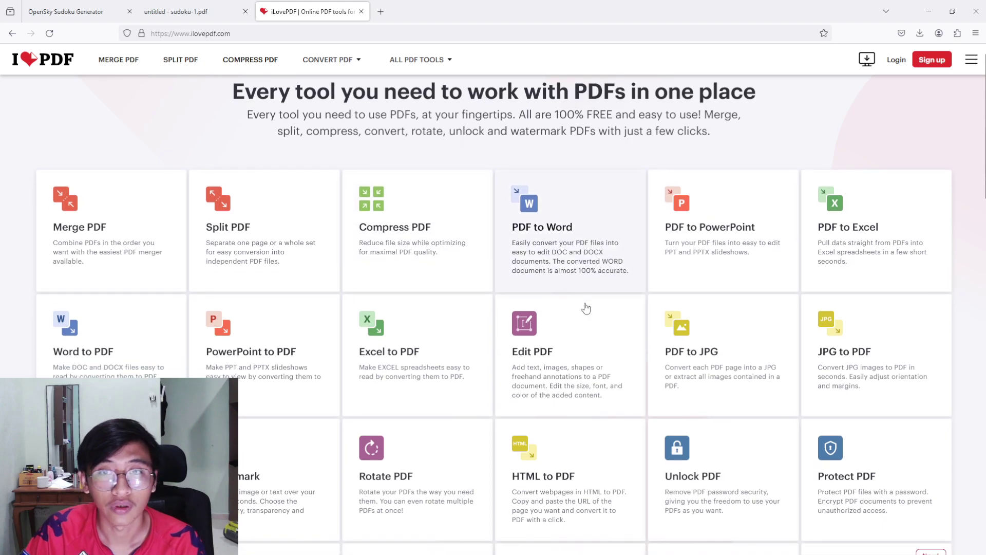
- Look over the PDF tools offered by iLovePDF and check the files in the sudoku folder in File Explorer
scroll(586, 306, "down", 2)
scroll(585, 300, "down", 1)
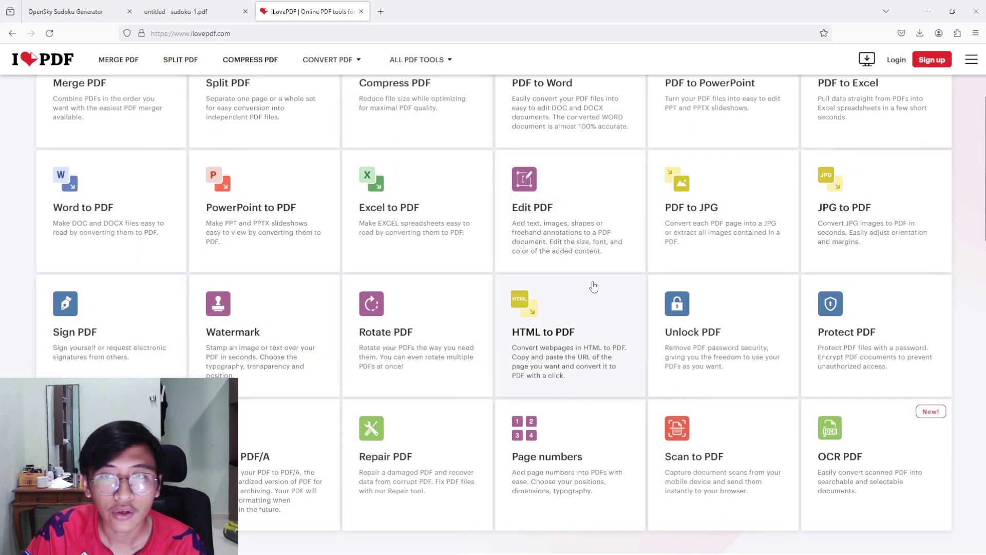
scroll(594, 286, "up", 2)
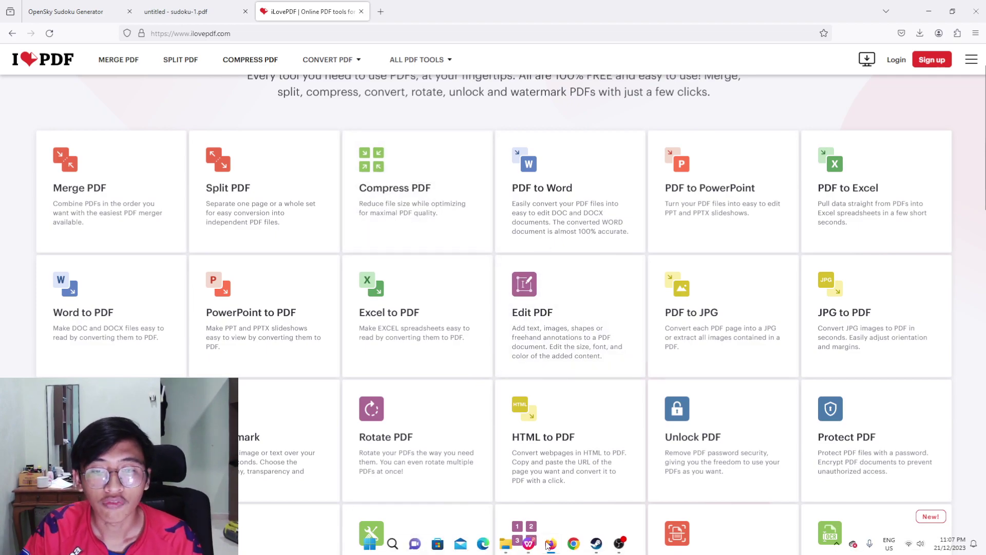
mouse_move(506, 543)
left_click(524, 494)
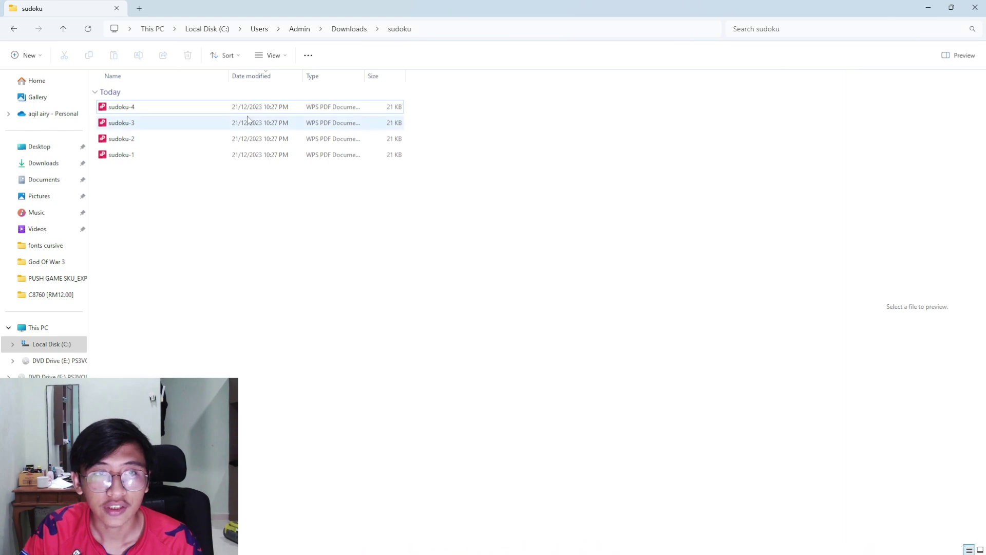
left_click(551, 543)
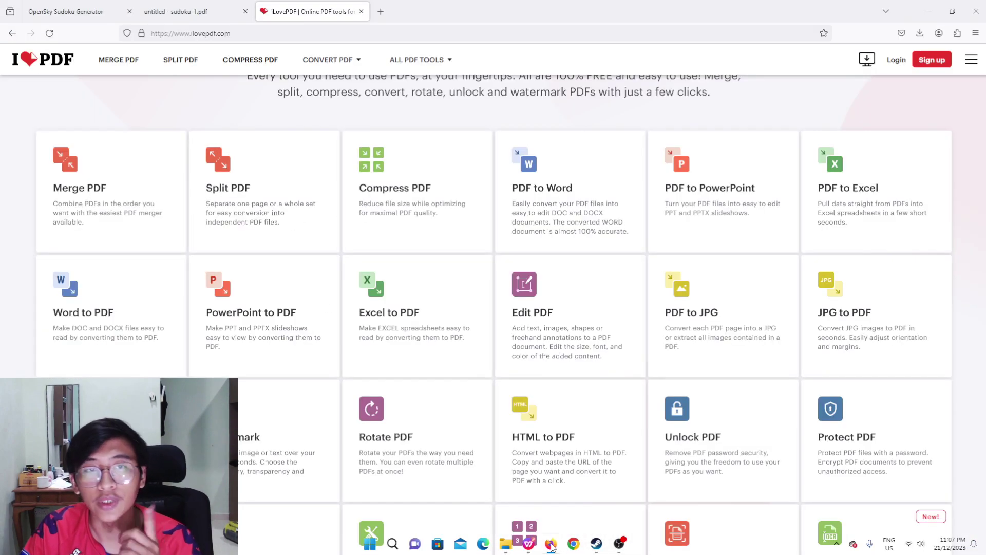
- Open iLovePDF's Merge PDF tool and upload sudoku-1 to sudoku-4 from the sudoku folder in Downloads
left_click(101, 177)
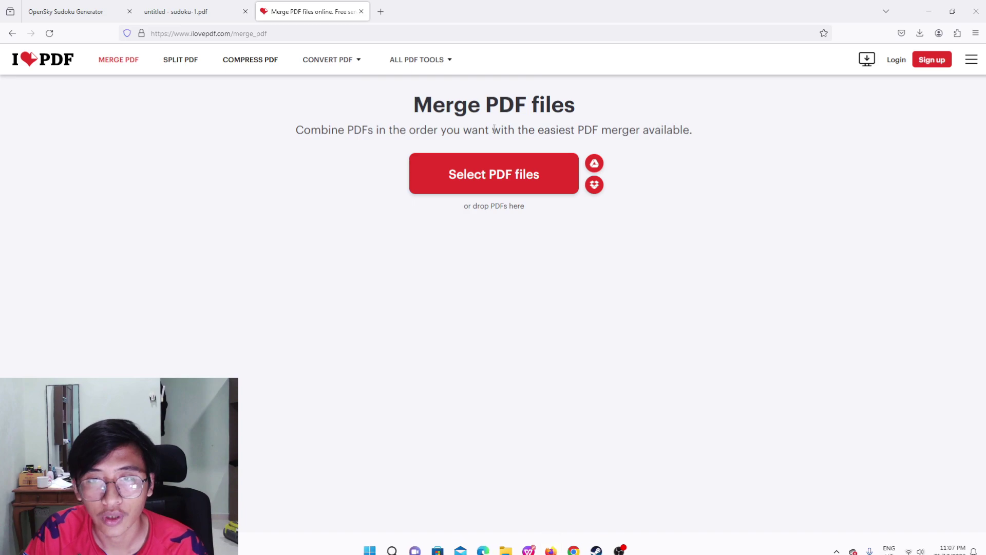
left_click(494, 178)
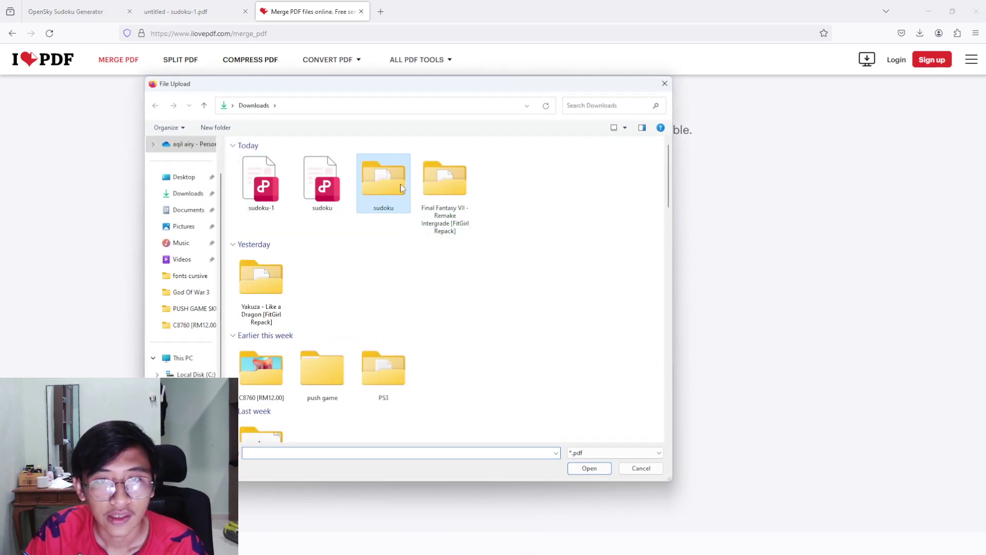
double_click(384, 180)
left_click_drag(273, 272, 272, 172)
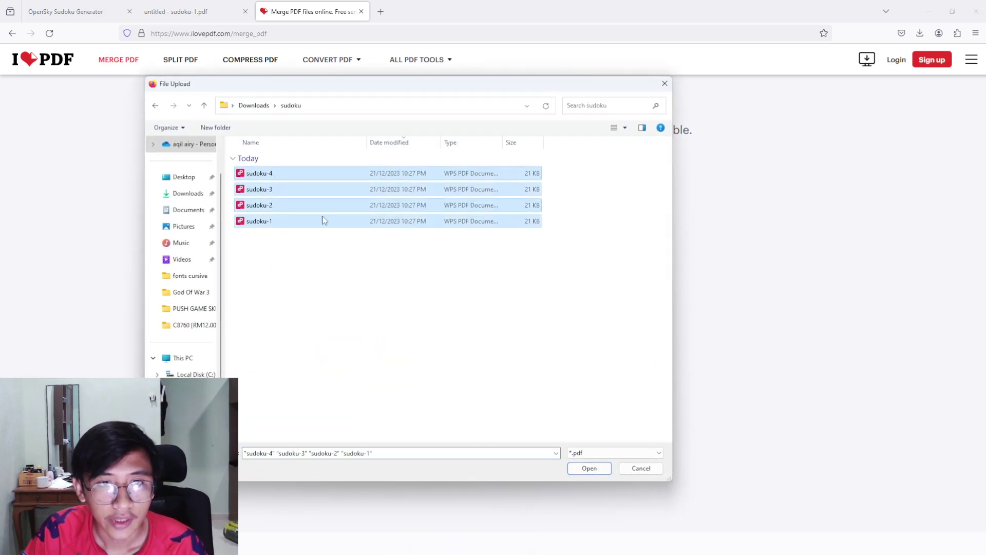
left_click(589, 468)
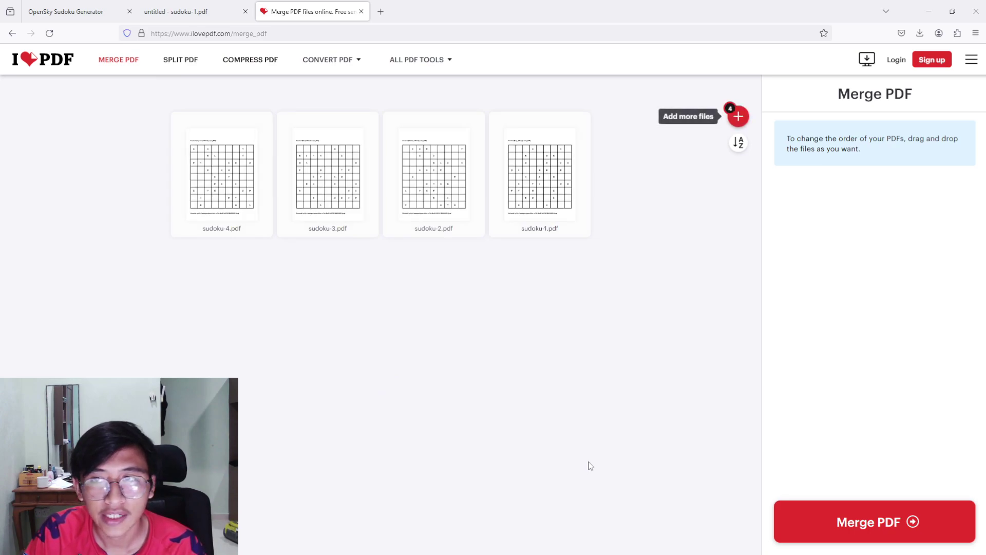
- Rearrange the uploaded PDFs into the order sudoku-1, sudoku-2, sudoku-3, sudoku-4
left_click_drag(551, 187, 229, 185)
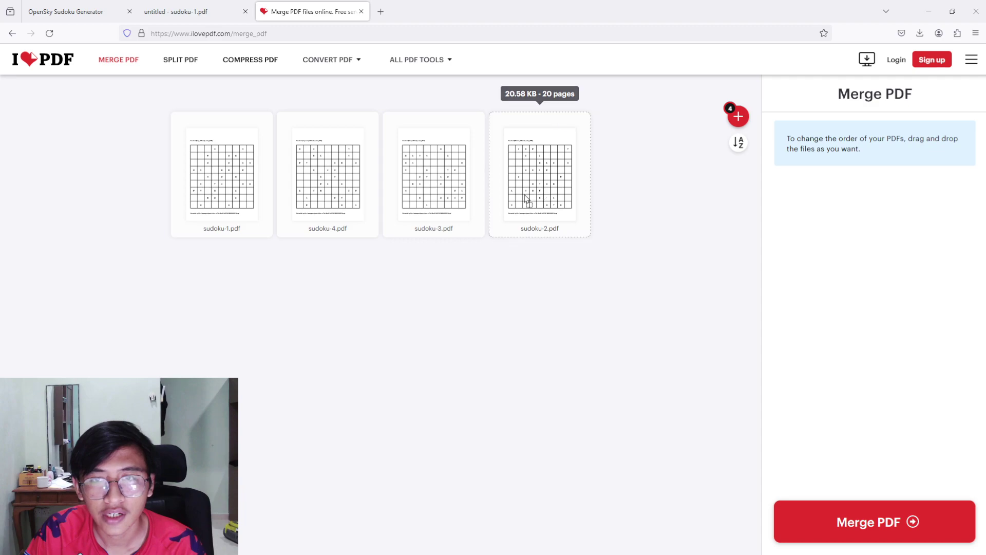
left_click_drag(524, 198, 344, 199)
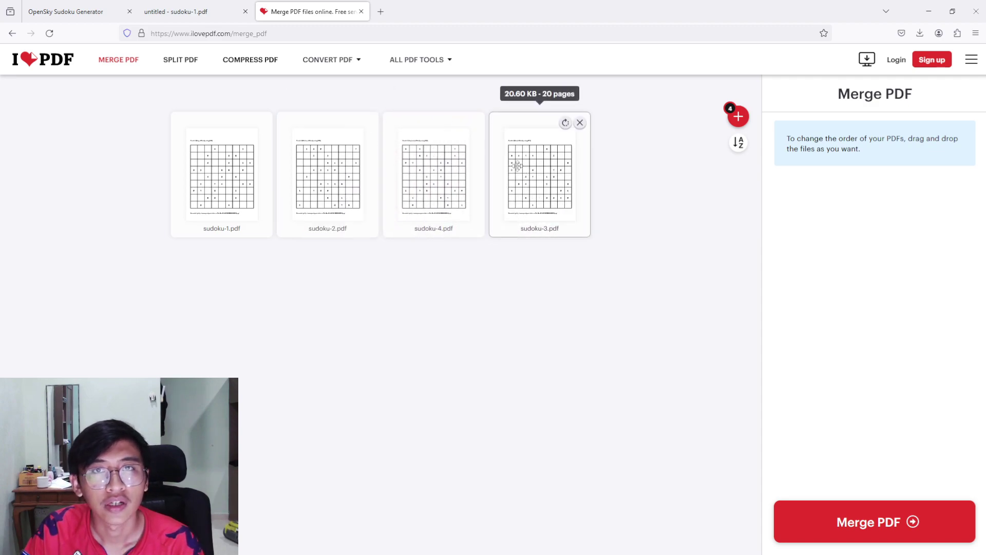
left_click_drag(543, 194, 437, 188)
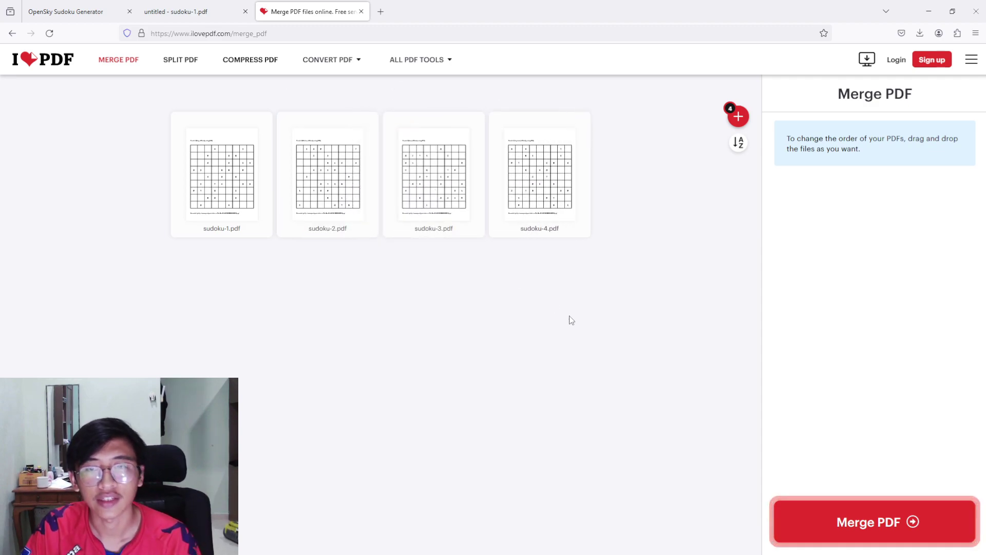
- Merge the four PDFs, download the merged file and dismiss the browser's downloads list
left_click(896, 527)
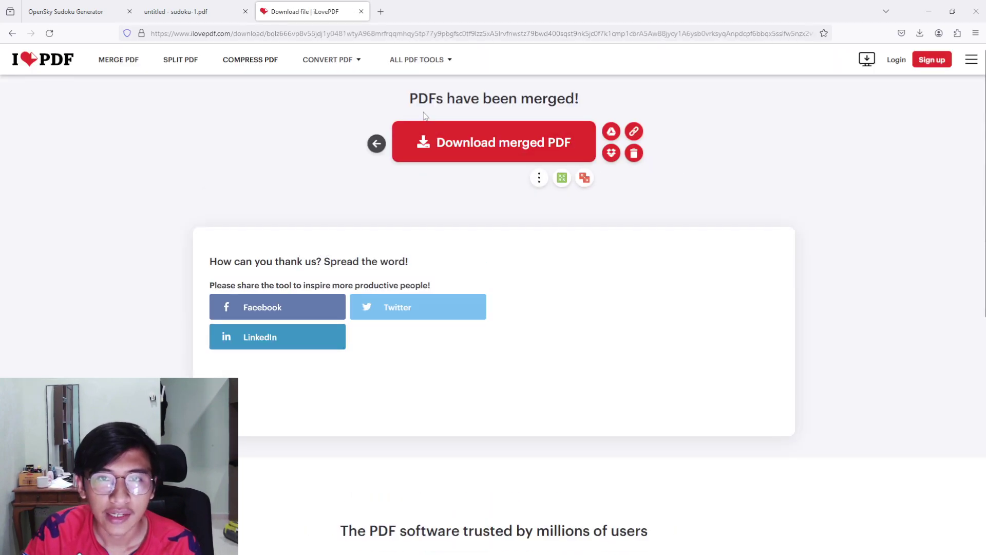
left_click(463, 149)
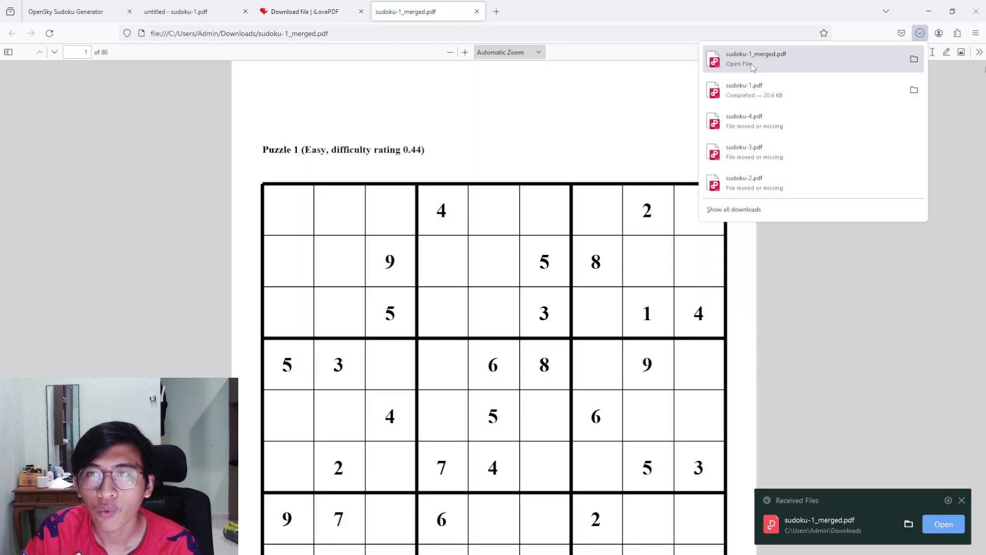
left_click(843, 264)
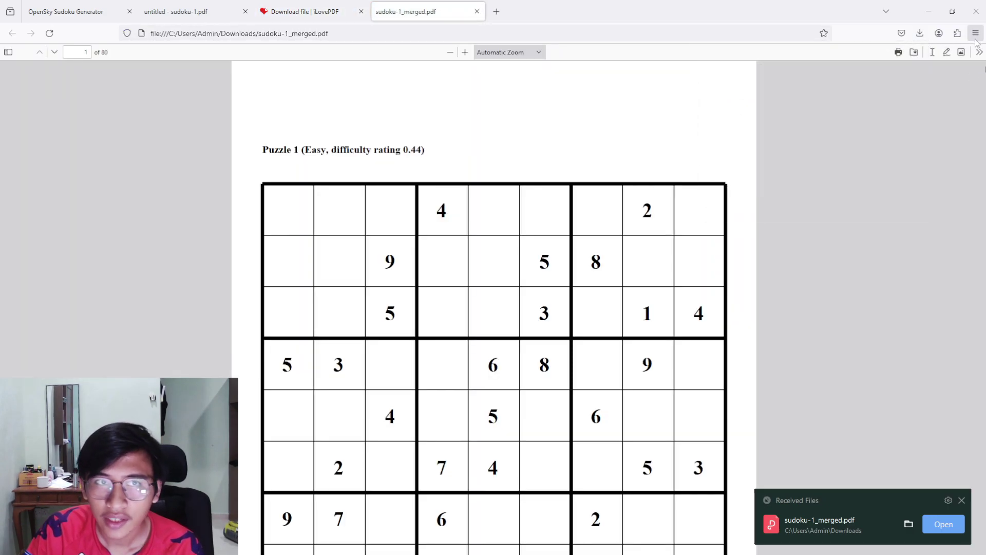
- Look through sudoku-1_merged.pdf from the first puzzle to the last page and return to the beginning
scroll(494, 309, "down", 20)
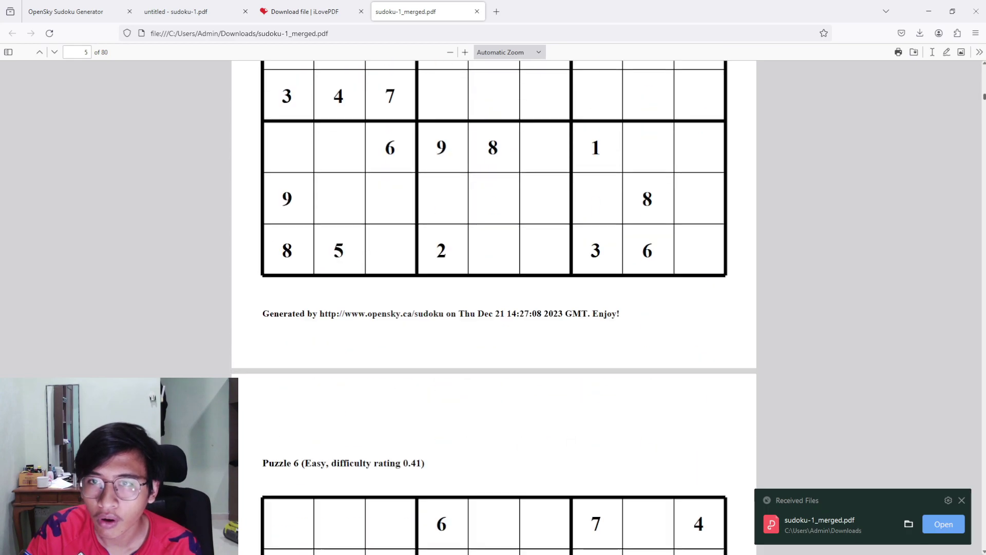
scroll(957, 149, "down", 20)
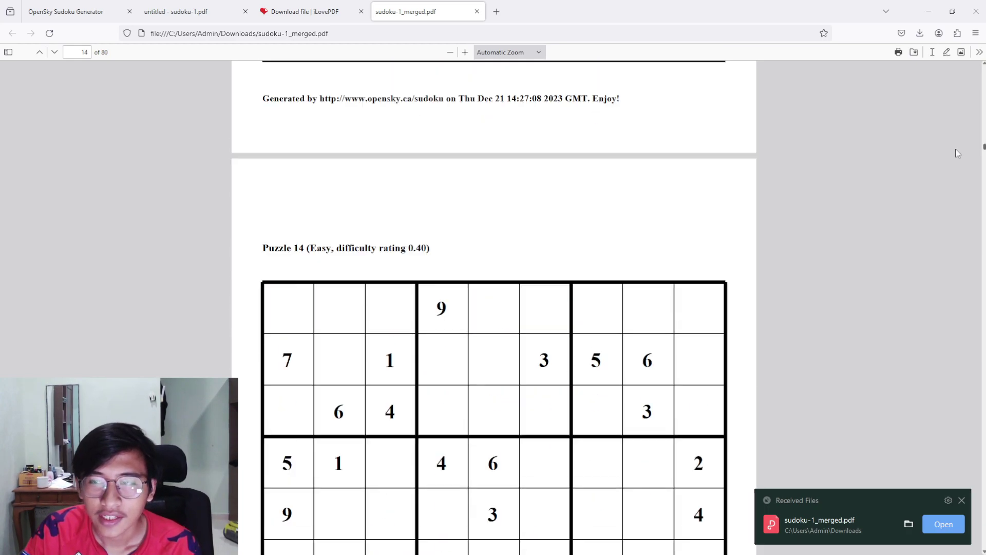
scroll(973, 223, "down", 20)
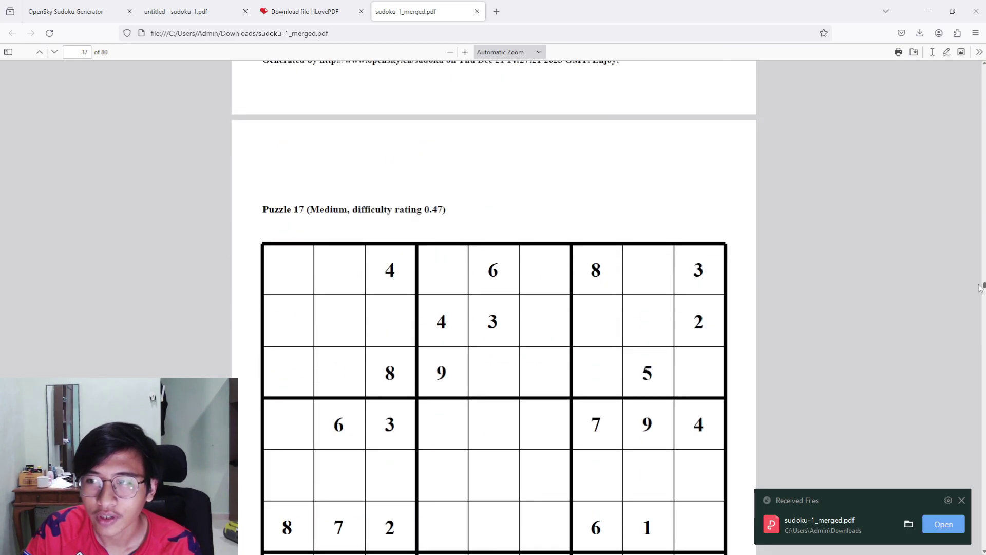
scroll(493, 308, "down", 20)
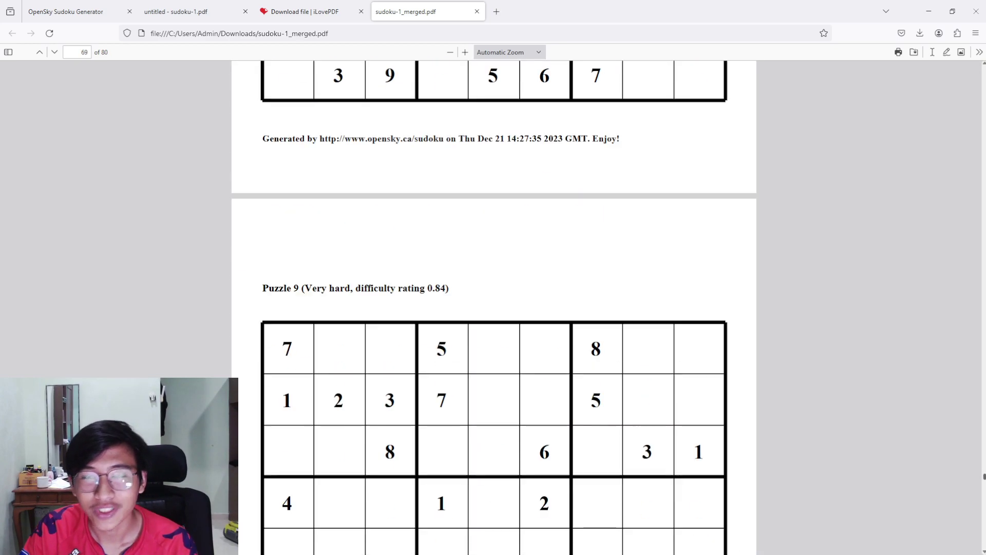
left_click_drag(981, 509, 982, 548)
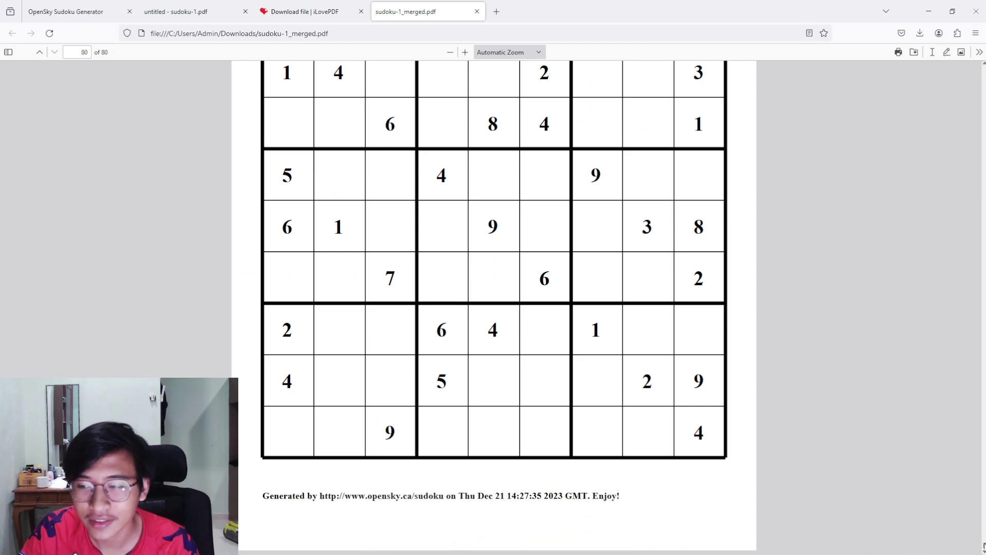
left_click_drag(984, 546, 982, 70)
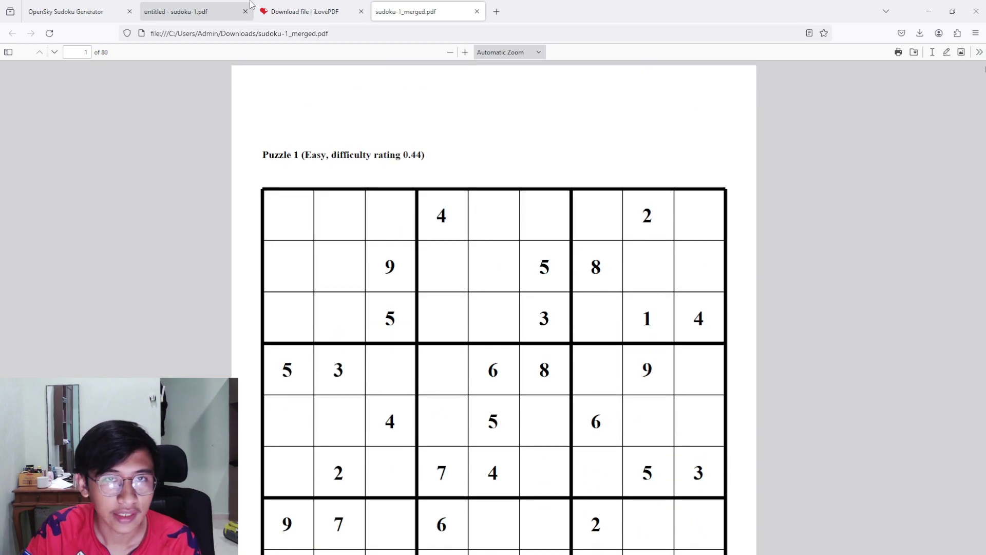
- Open iLovePDF's PDF to Word tool and upload sudoku-1_merged from the Downloads folder
left_click(306, 6)
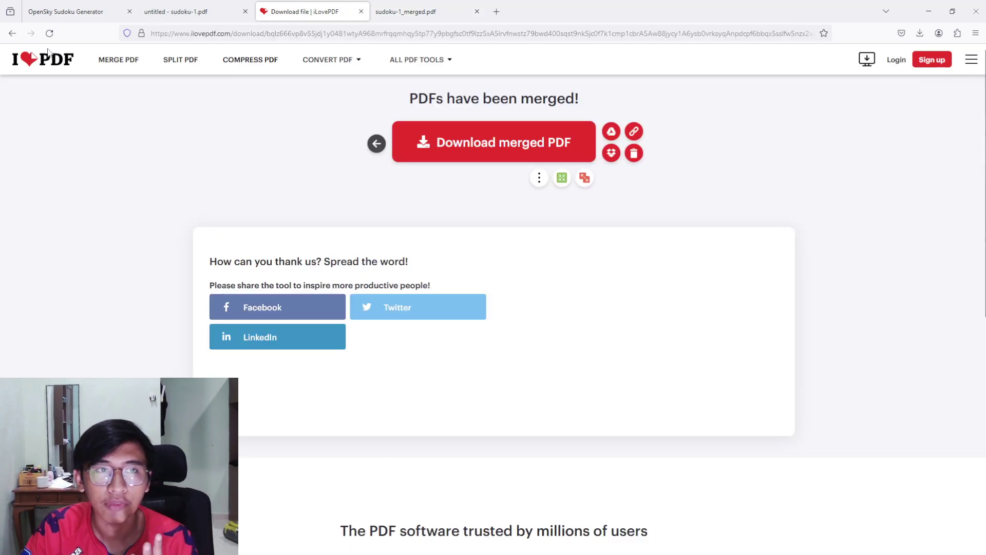
left_click(47, 60)
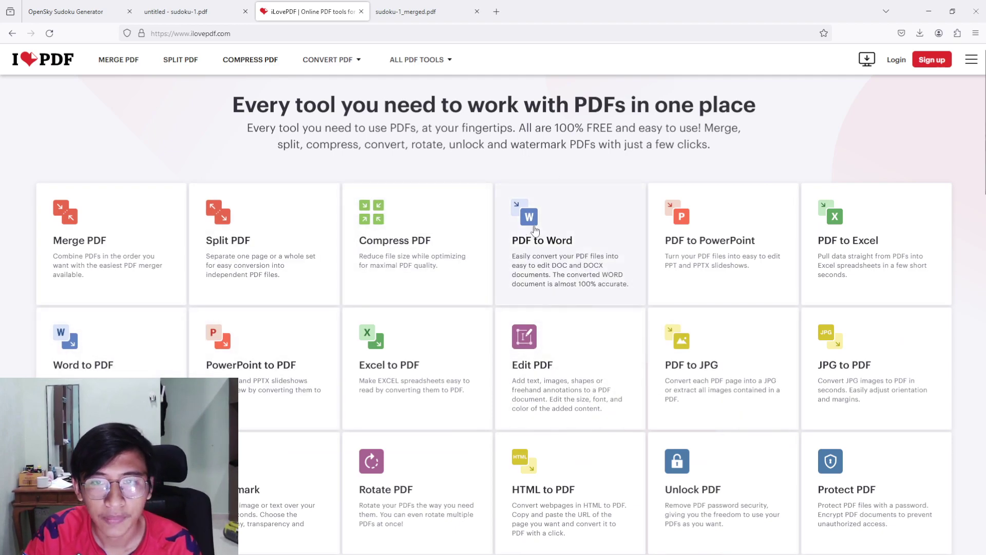
left_click(546, 228)
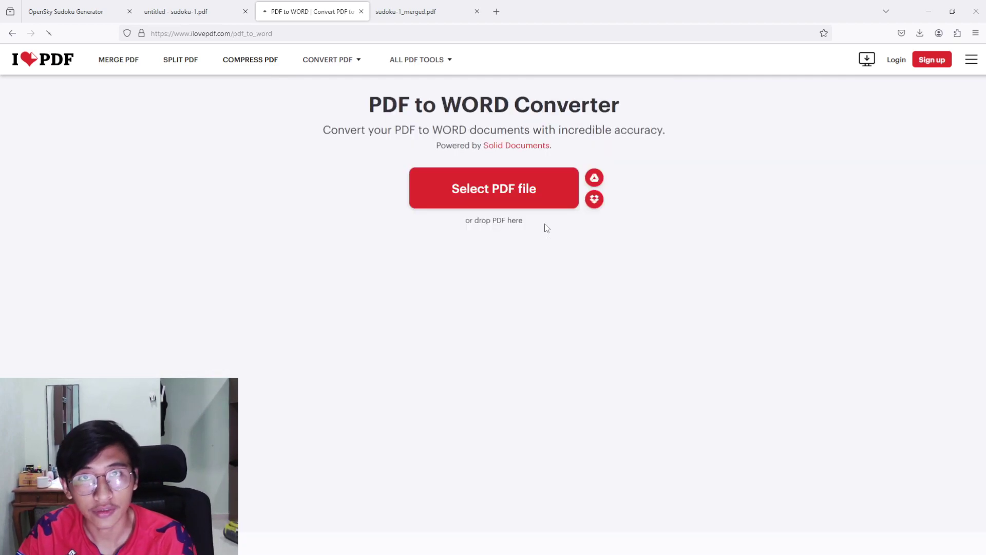
left_click(521, 191)
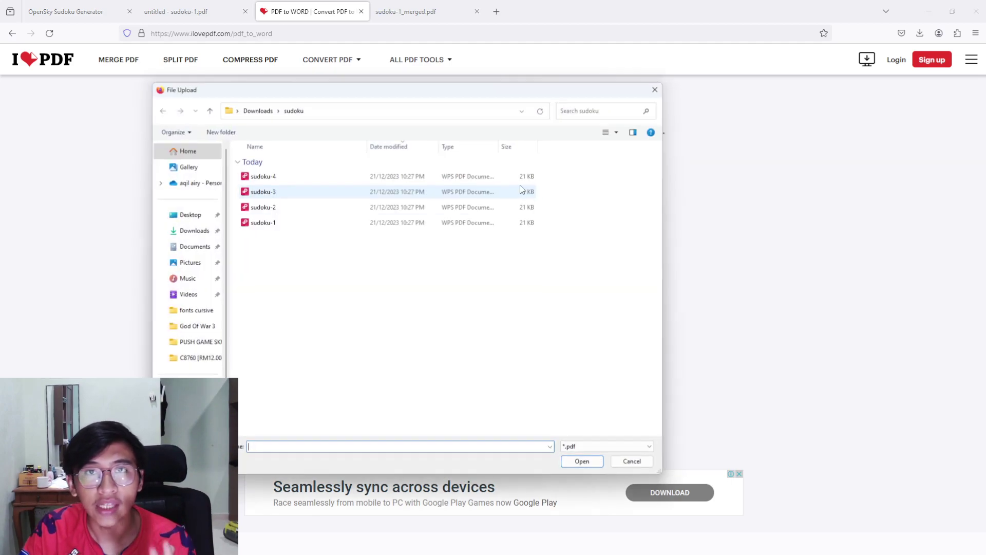
left_click(253, 107)
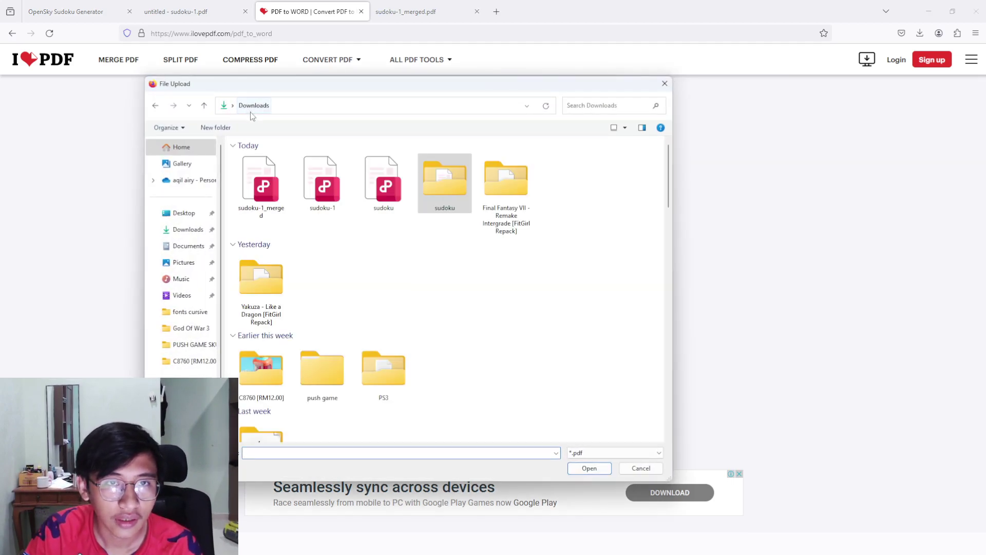
left_click(259, 191)
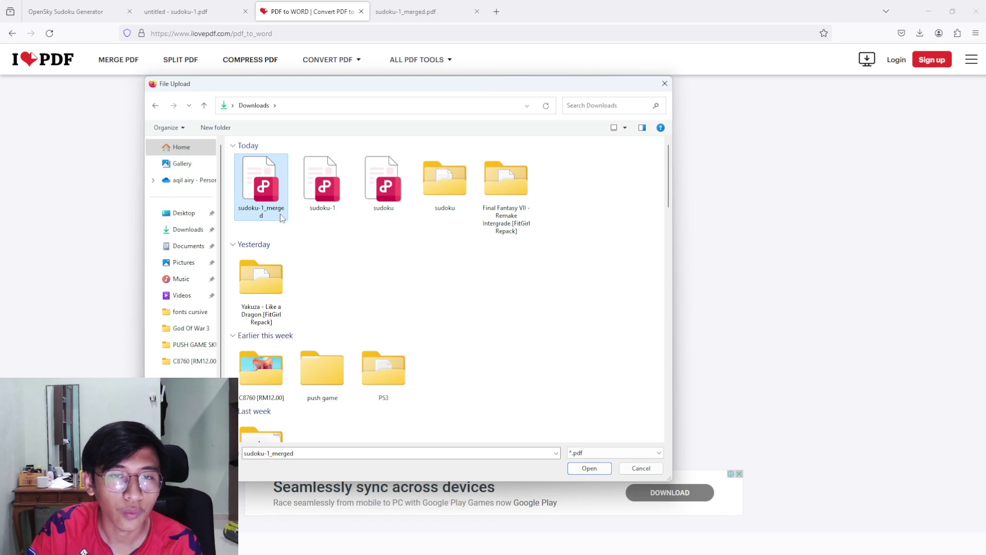
left_click(596, 469)
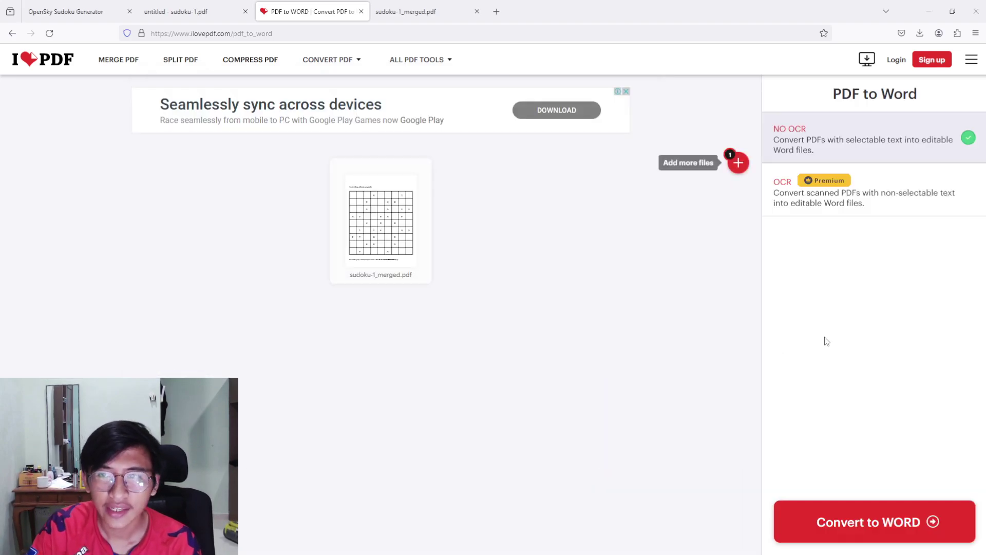
- Convert sudoku-1_merged.pdf to Word without OCR and download the resulting document
left_click(922, 529)
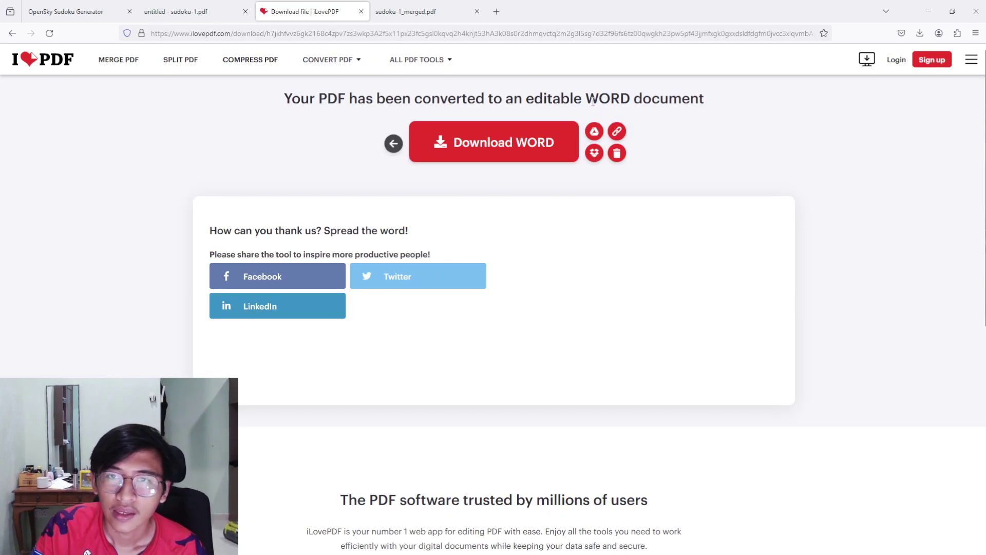
left_click(488, 161)
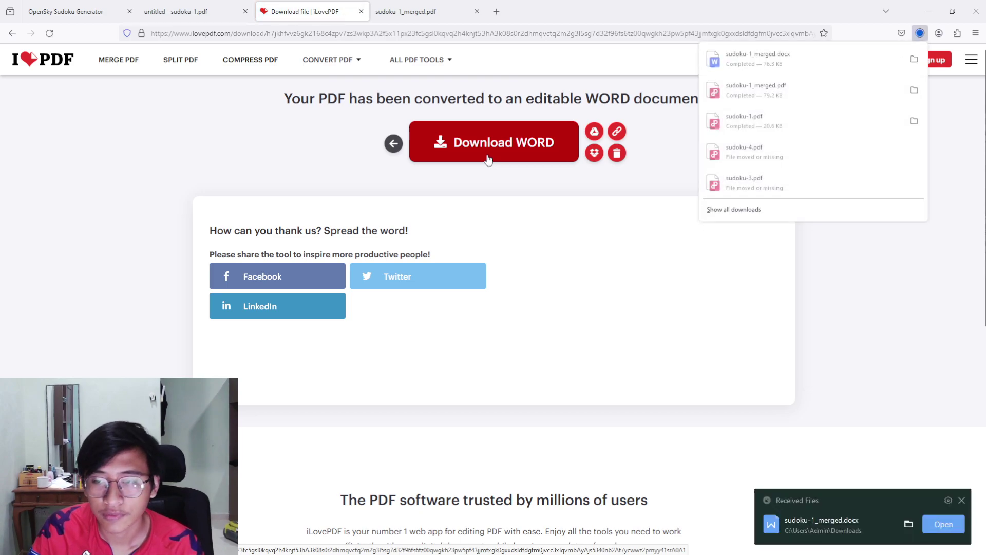
- Switch to WPS Office and check the page size in the document properties of sudoku.pdf
mouse_move(620, 548)
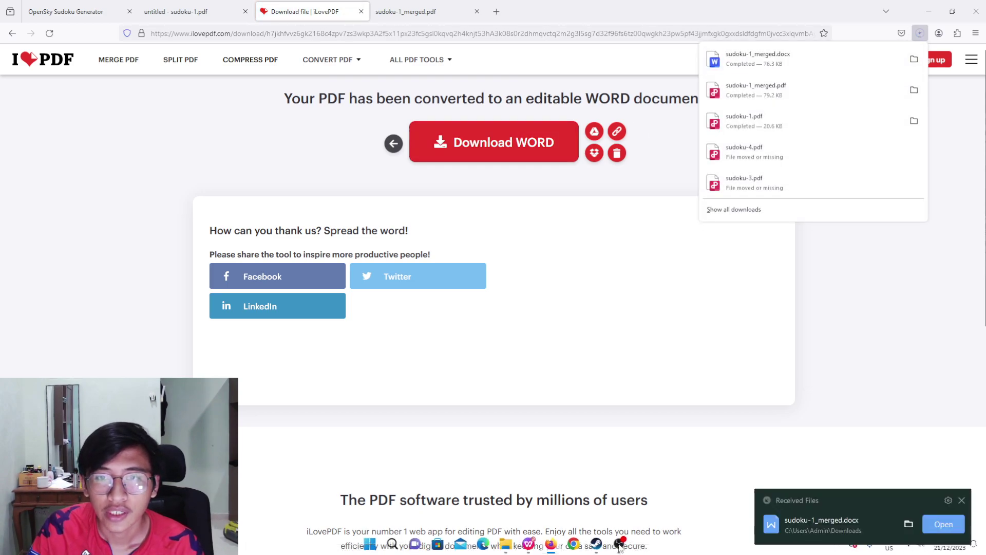
left_click(526, 550)
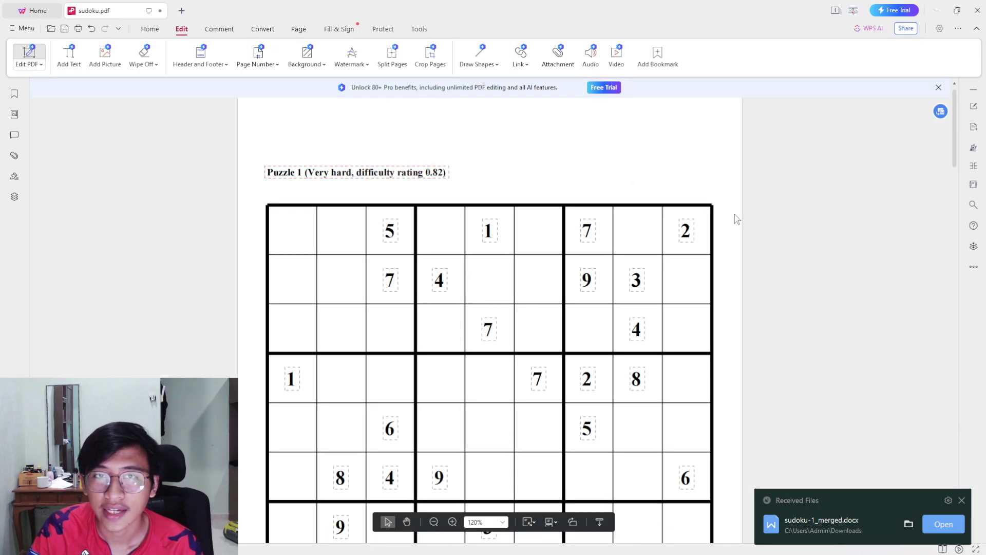
scroll(651, 293, "down", 5)
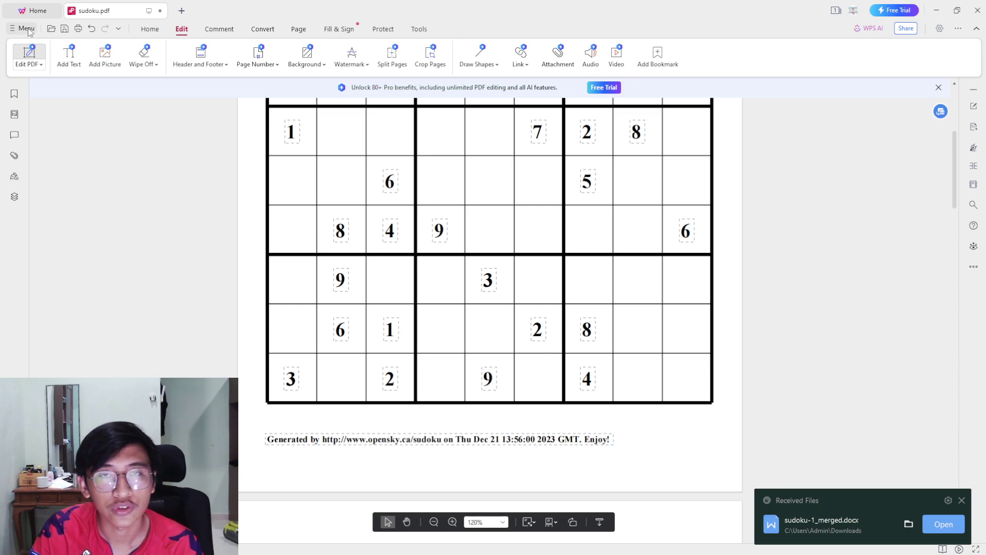
left_click(27, 30)
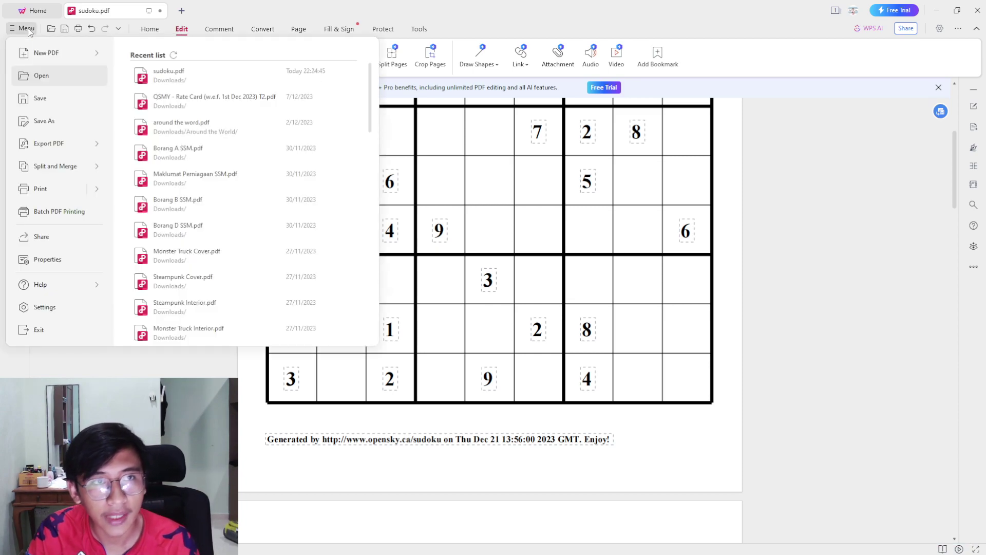
left_click(48, 260)
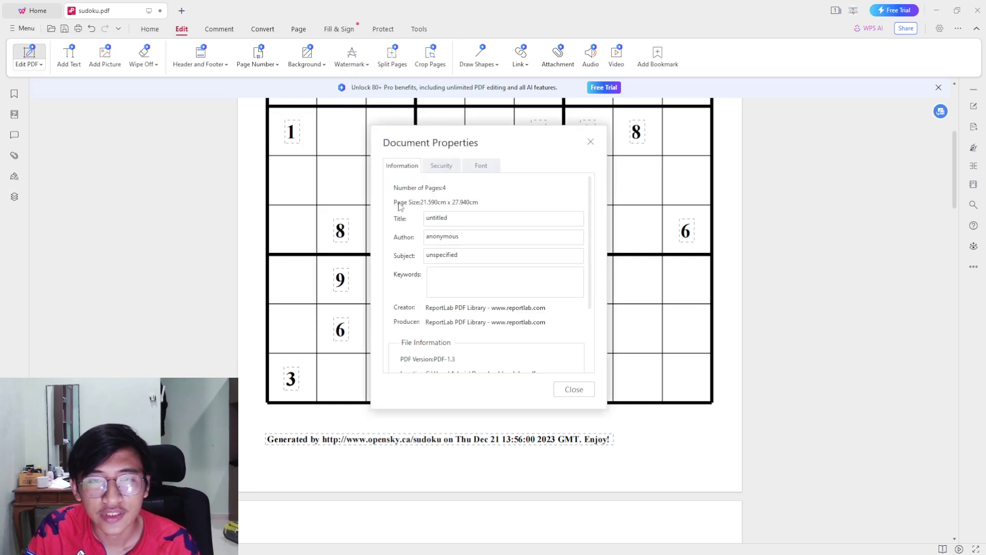
left_click_drag(461, 134, 813, 66)
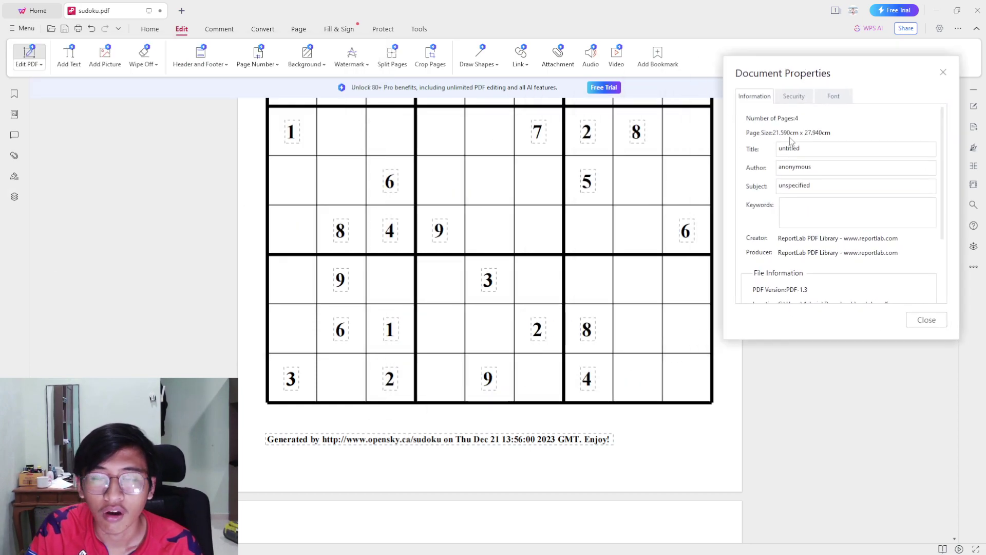
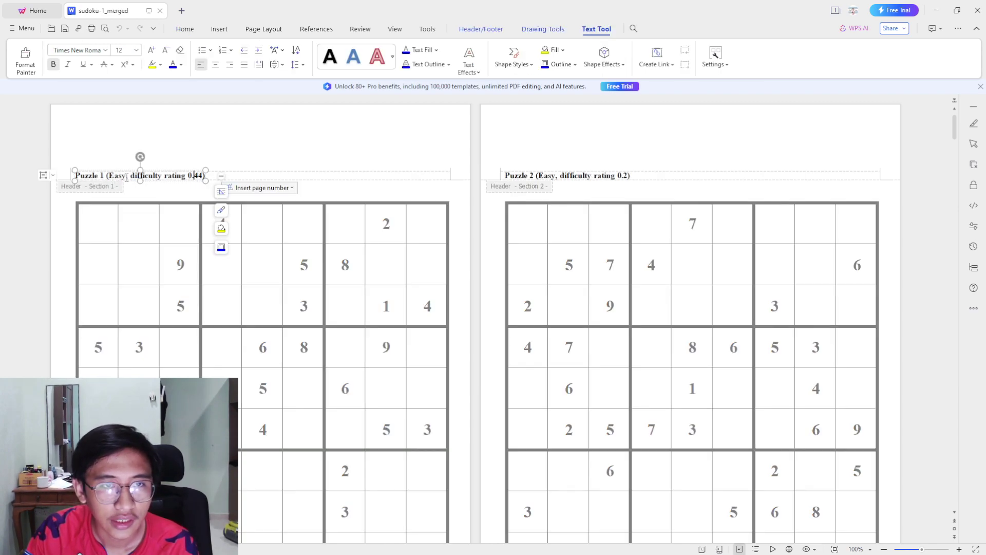
- Delete the bracketed difficulty rating from the first page's heading, leaving "Puzzle 1", and set its font size to 20
left_click_drag(106, 176, 206, 175)
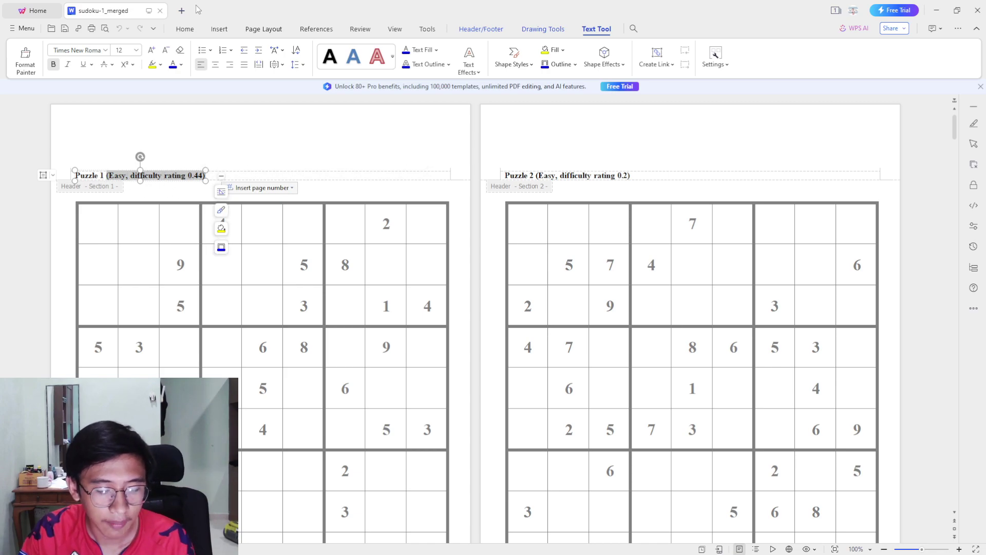
key("BackSpace")
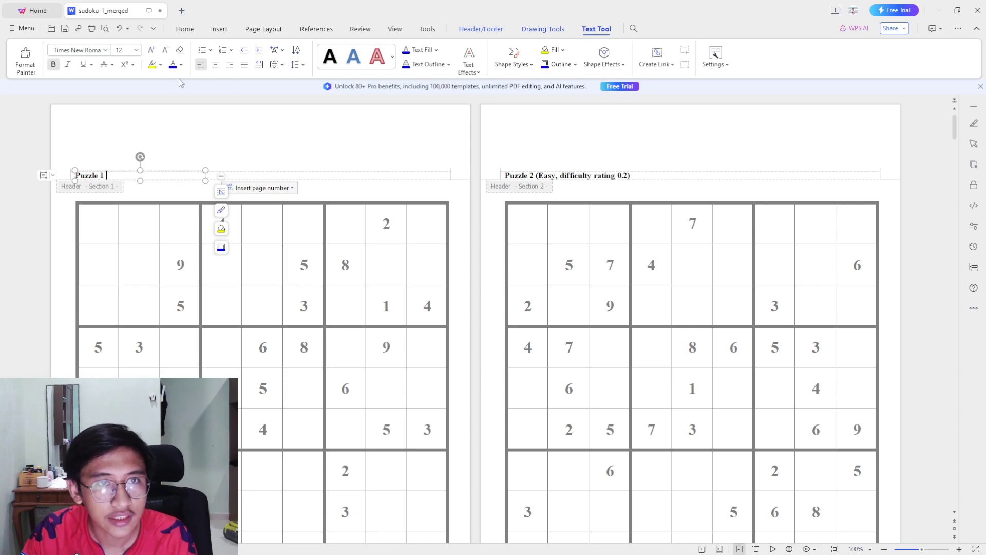
left_click(137, 49)
left_click(122, 199)
key("shift+Home")
left_click(136, 49)
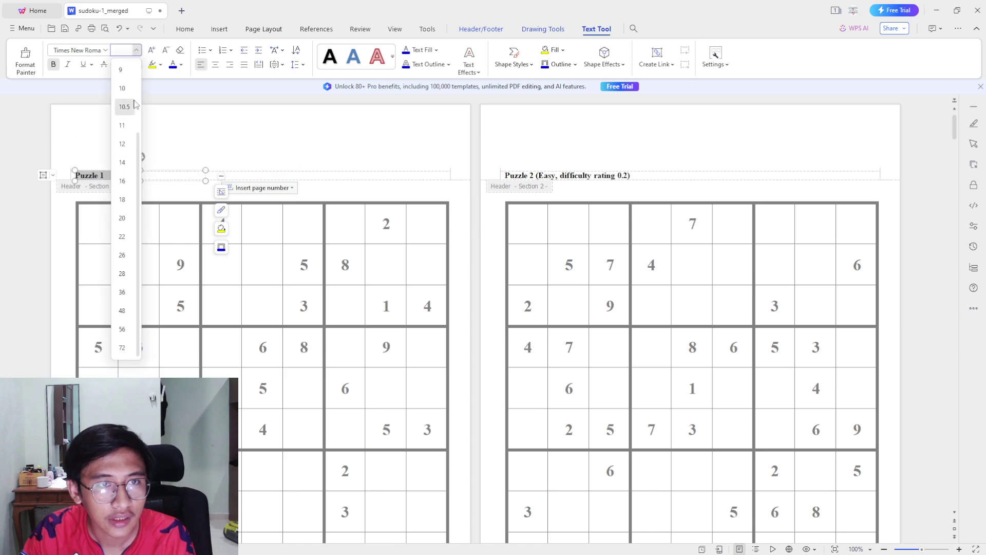
left_click(128, 218)
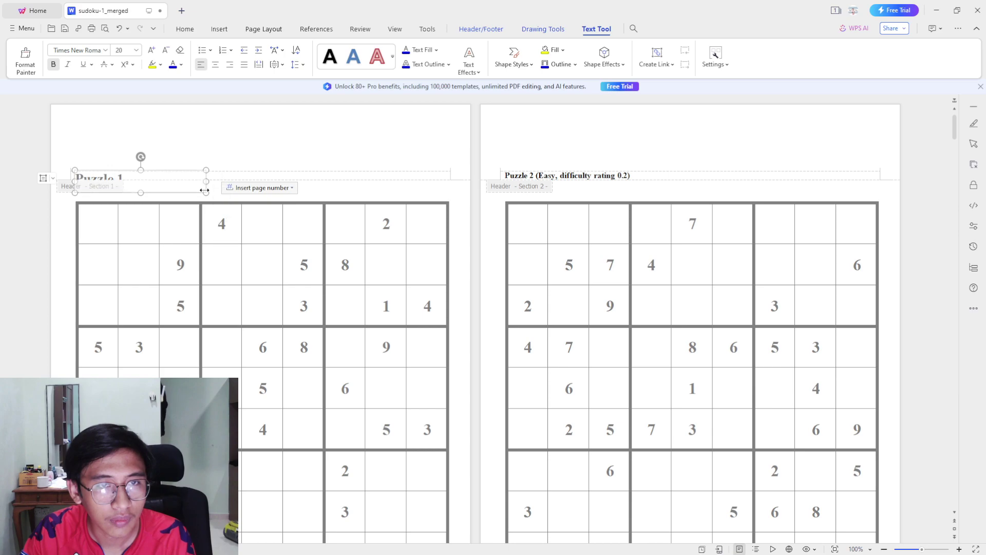
- Enlarge the Puzzle 1 heading's text box upward, centre its text, and move the box to the middle above the grid
left_click_drag(205, 169, 206, 159)
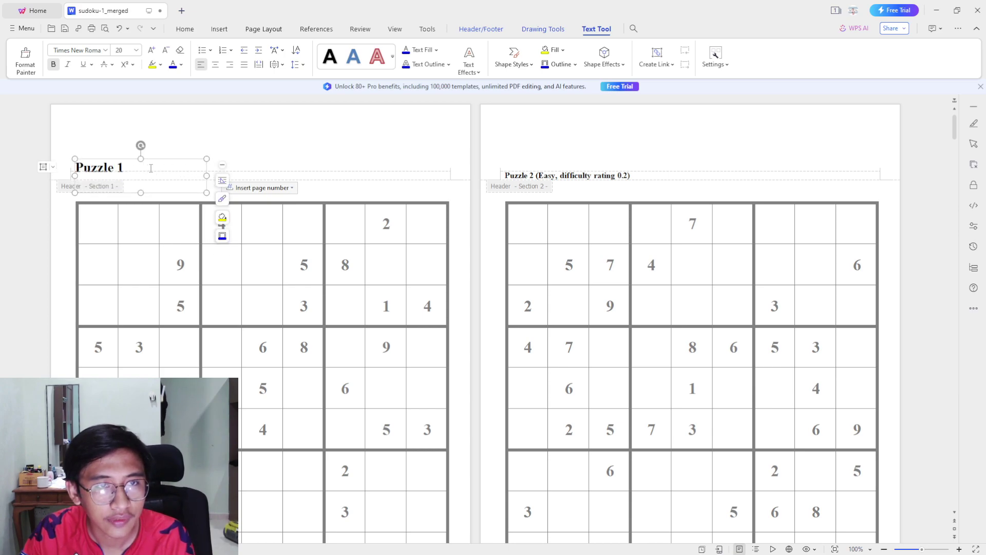
left_click_drag(155, 161, 260, 162)
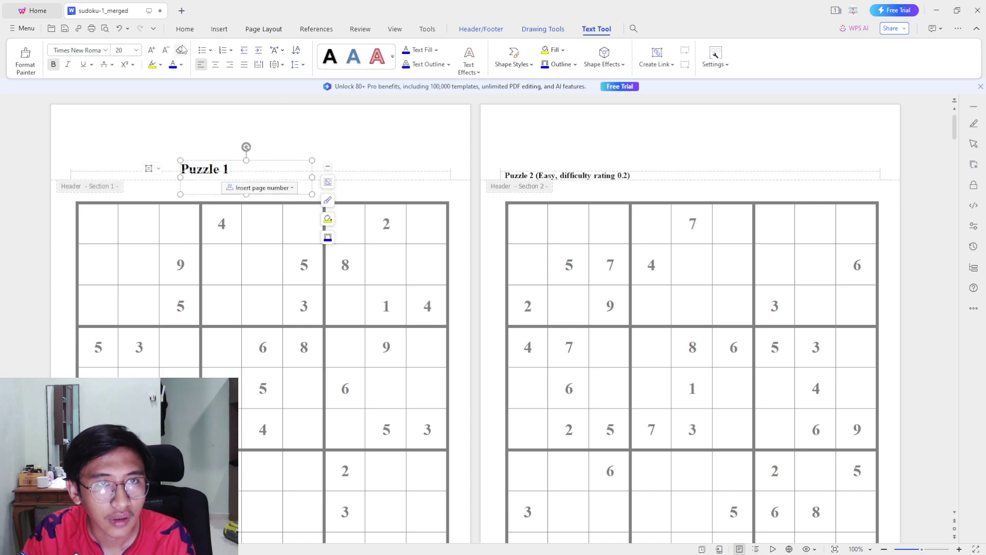
left_click(215, 65)
left_click(380, 174)
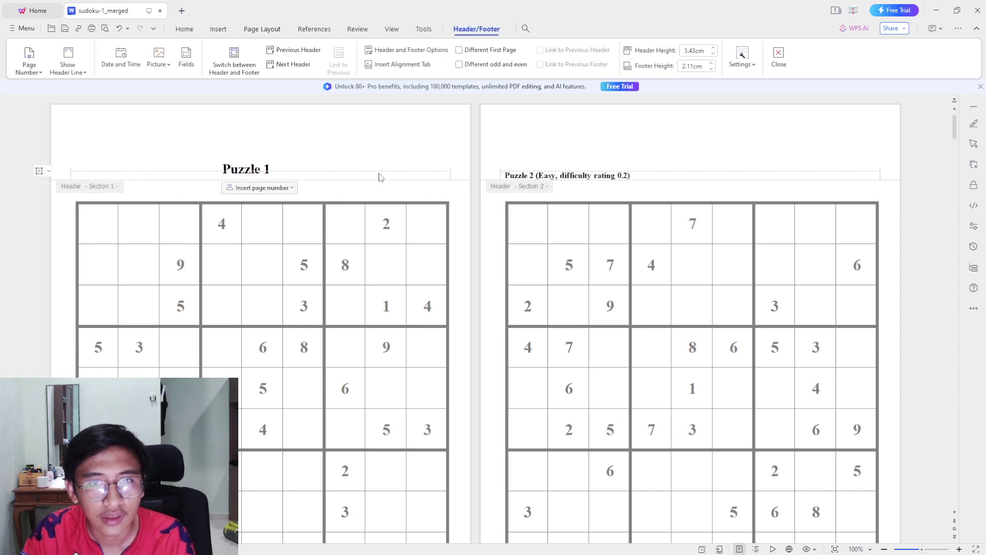
left_click(254, 169)
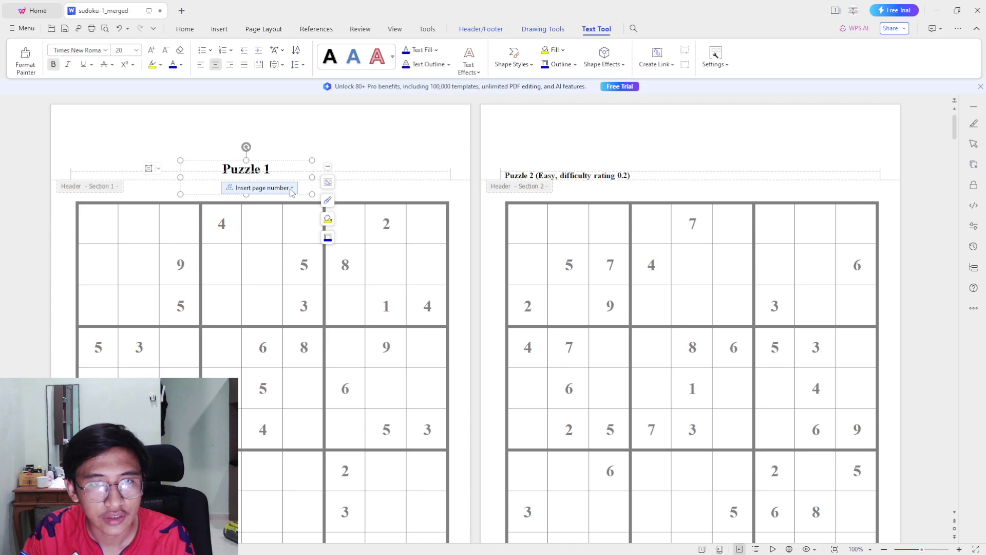
left_click_drag(250, 164, 264, 163)
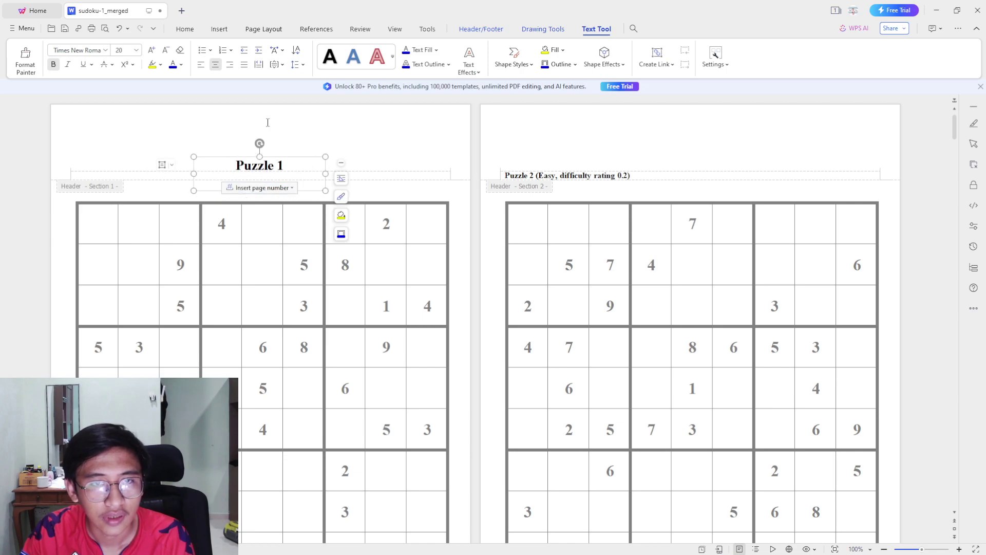
left_click(218, 115)
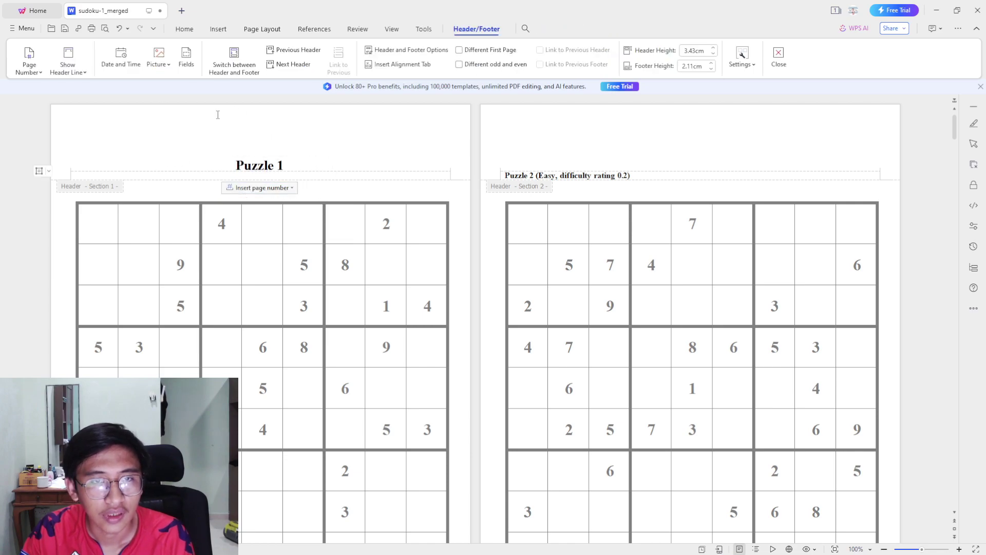
- Insert a text box above the Puzzle 1 heading containing the word "EASY"
left_click(219, 29)
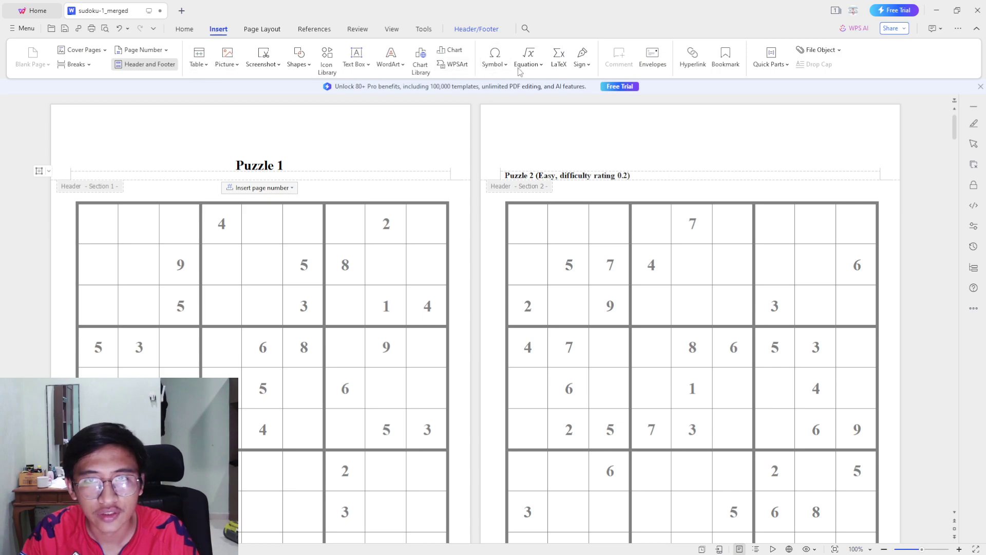
left_click(352, 66)
left_click(354, 54)
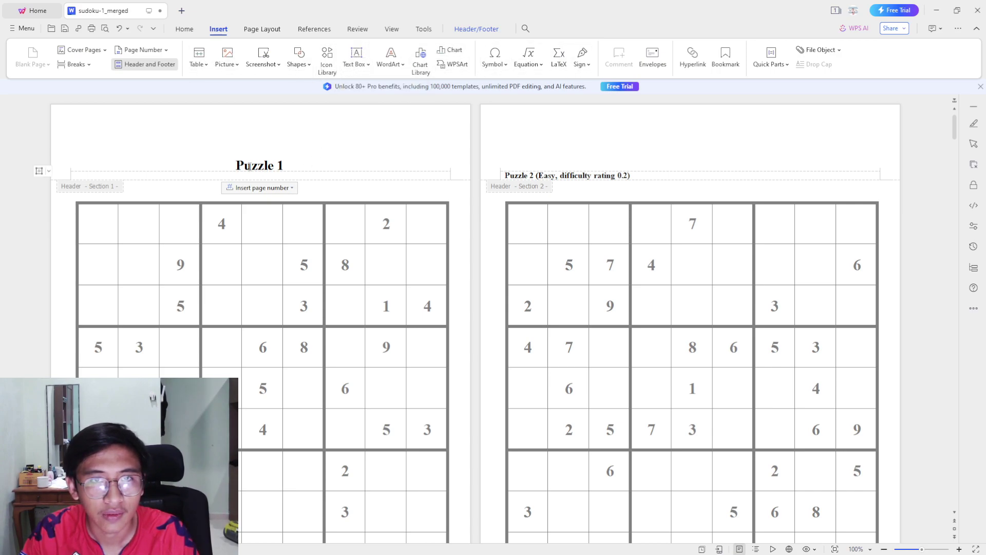
left_click(356, 53)
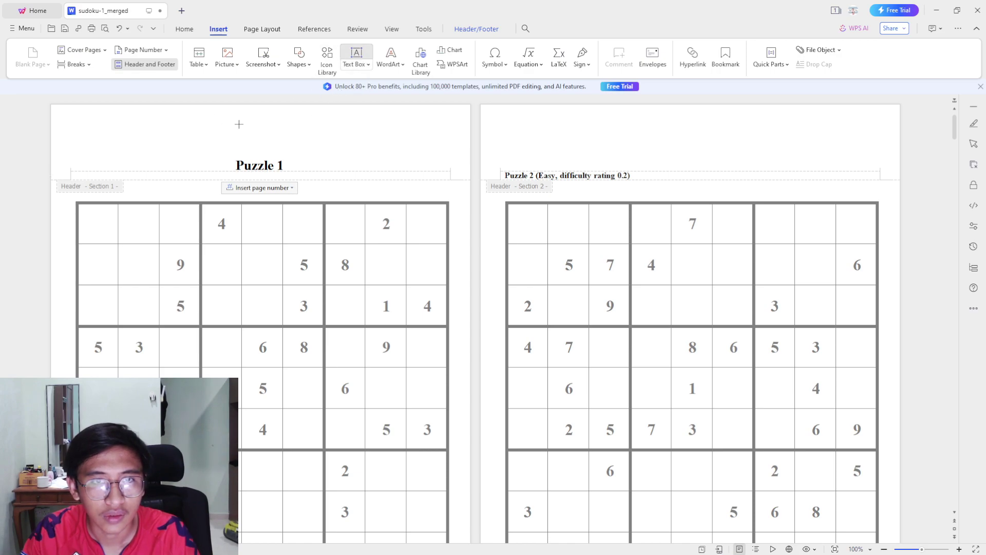
mouse_move(213, 127)
left_mouse_down()
mouse_move(339, 159)
mouse_move(308, 155)
left_mouse_up()
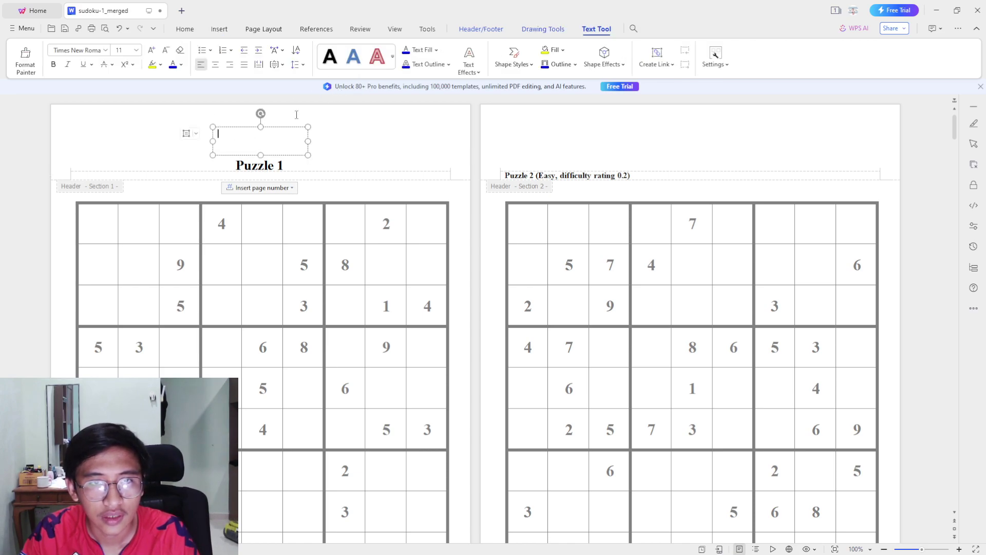
type("EAS")
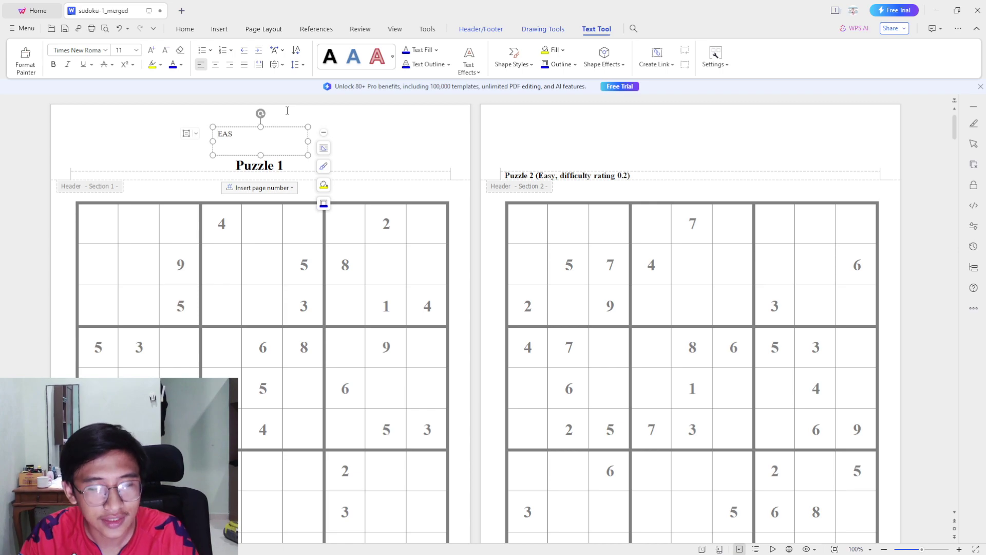
- Format the "EASY" text above the Puzzle 1 heading as bold, centred and size 28
double_click(230, 133)
left_click(238, 134)
left_click_drag(238, 133, 220, 134)
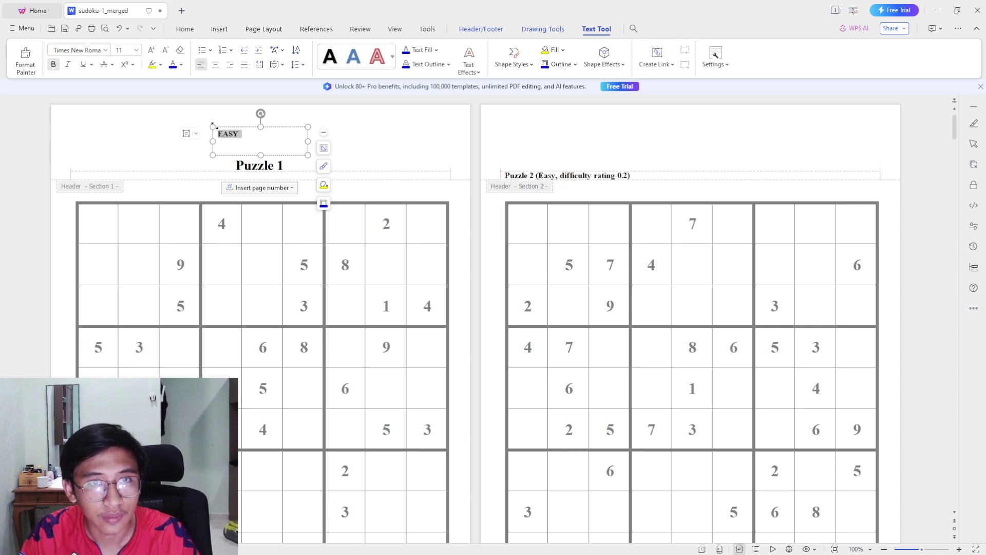
key("ctrl+b")
left_click(215, 65)
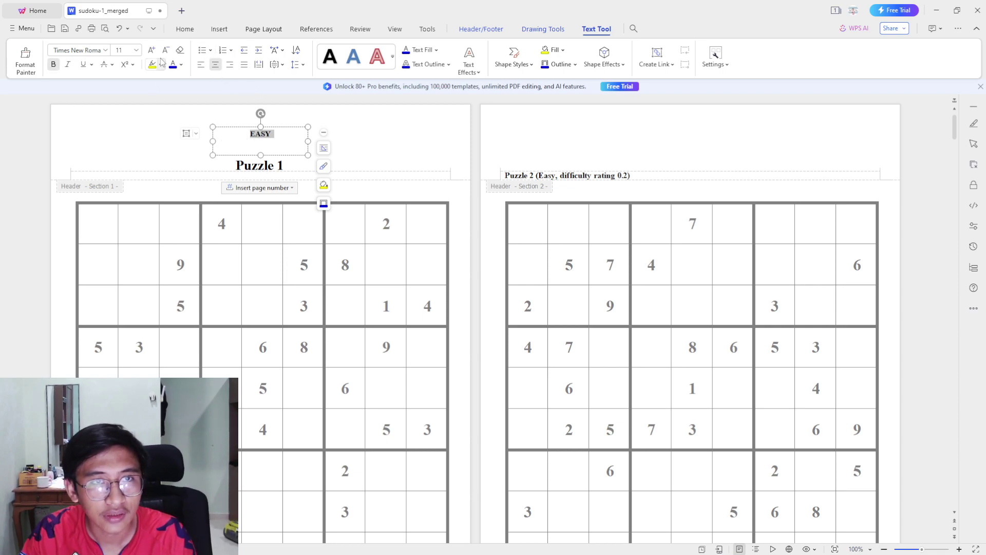
left_click(136, 50)
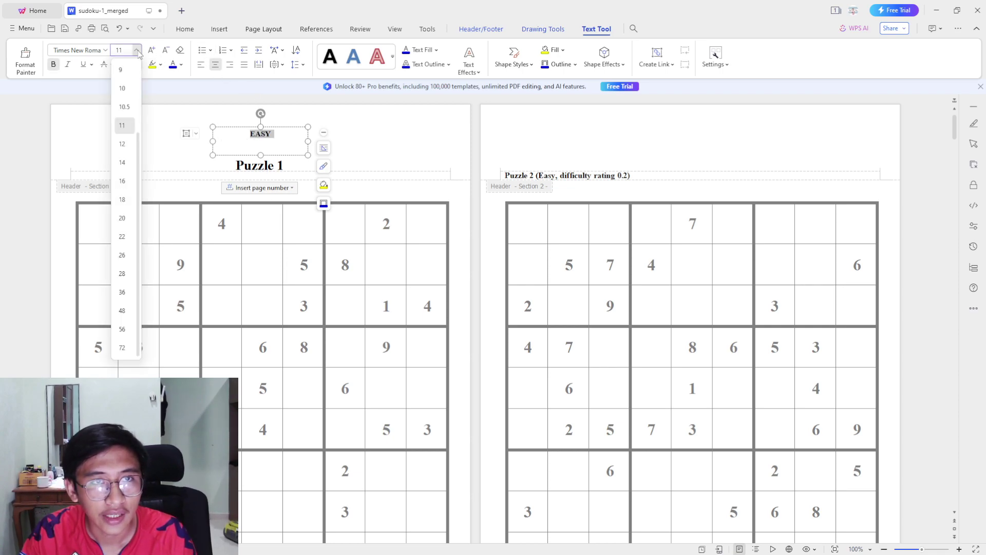
left_click(122, 274)
left_click(292, 154)
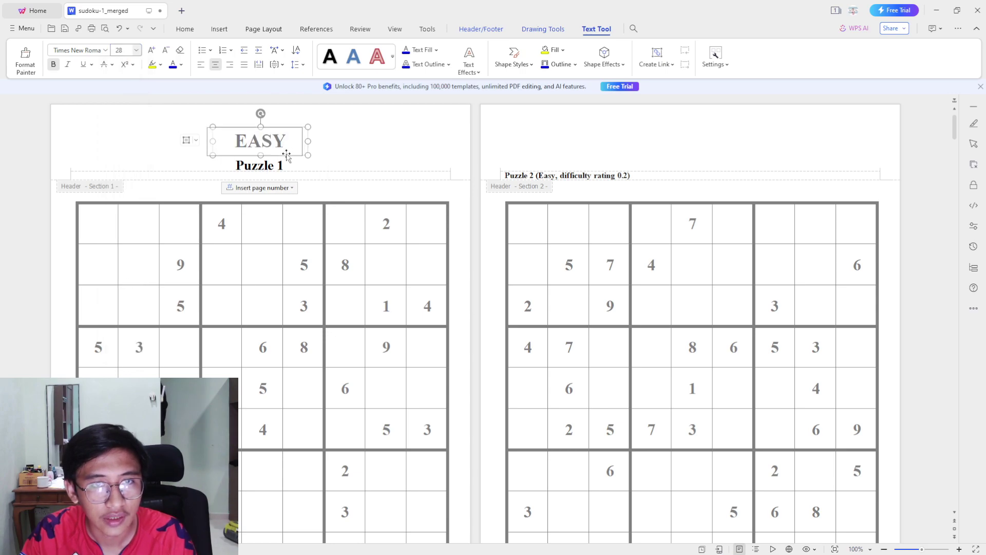
left_click(414, 152)
scroll(414, 151, "down", 5)
scroll(405, 146, "up", 5)
scroll(374, 253, "down", 6)
scroll(308, 246, "up", 5)
scroll(286, 221, "up", 1)
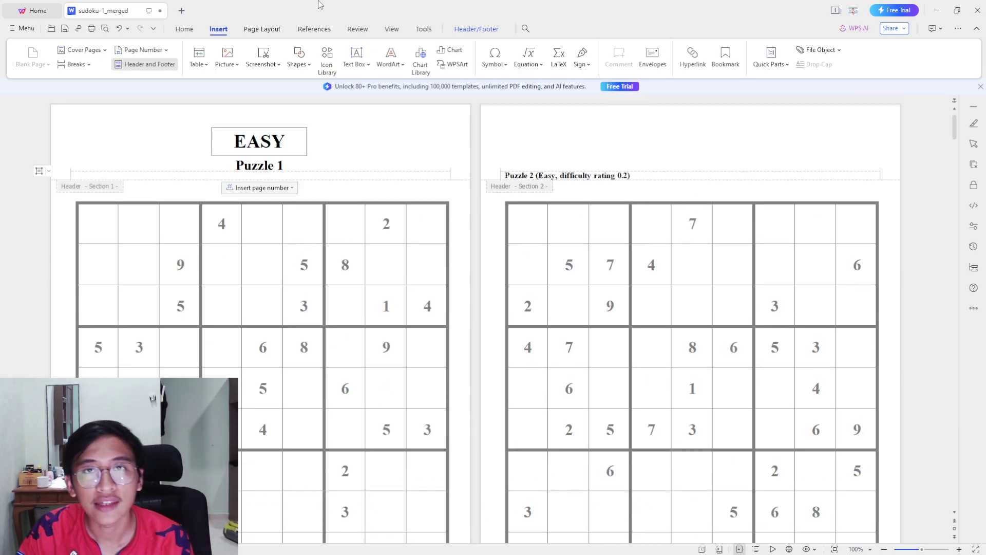
scroll(258, 377, "down", 5)
scroll(258, 377, "down", 1)
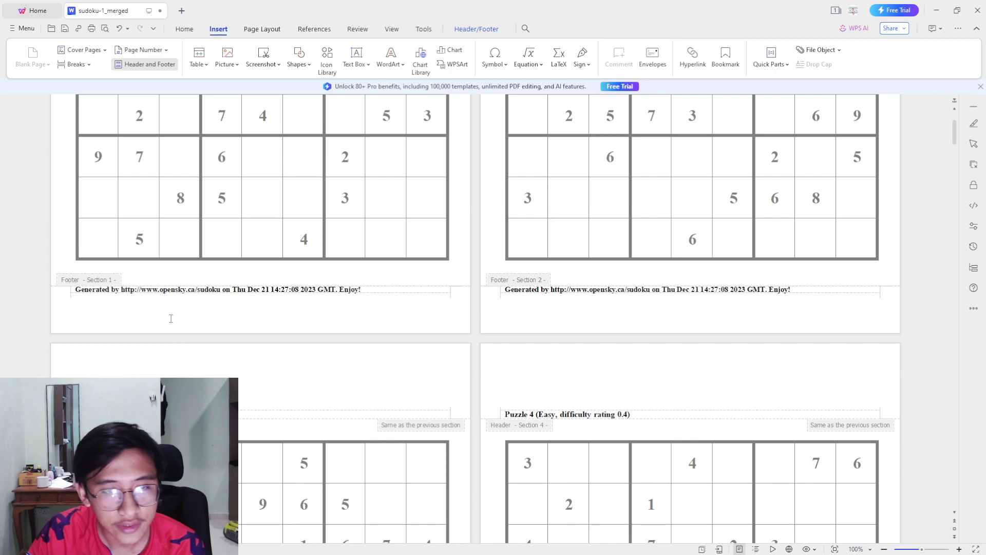
left_click(114, 288)
double_click(113, 289)
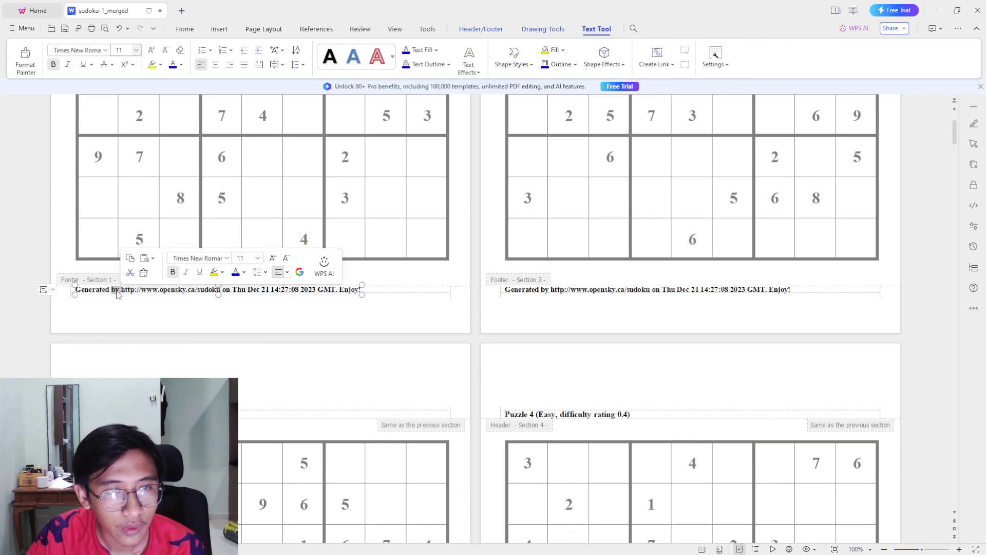
left_click(230, 295)
left_click(230, 296)
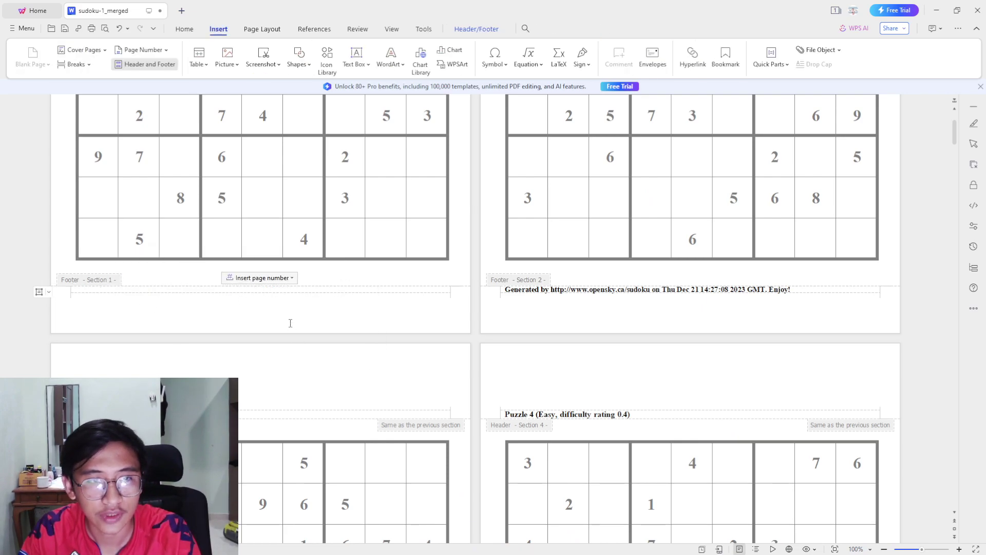
- Copy the first page's "EASY" text box and place the copy at the middle of the second page's header
scroll(411, 288, "up", 7)
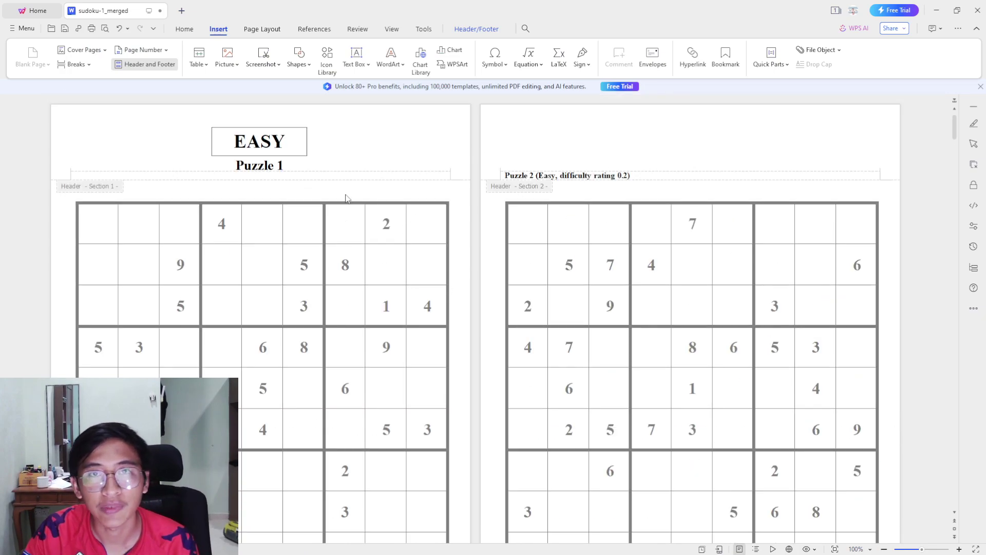
left_click(291, 156)
left_click(690, 162)
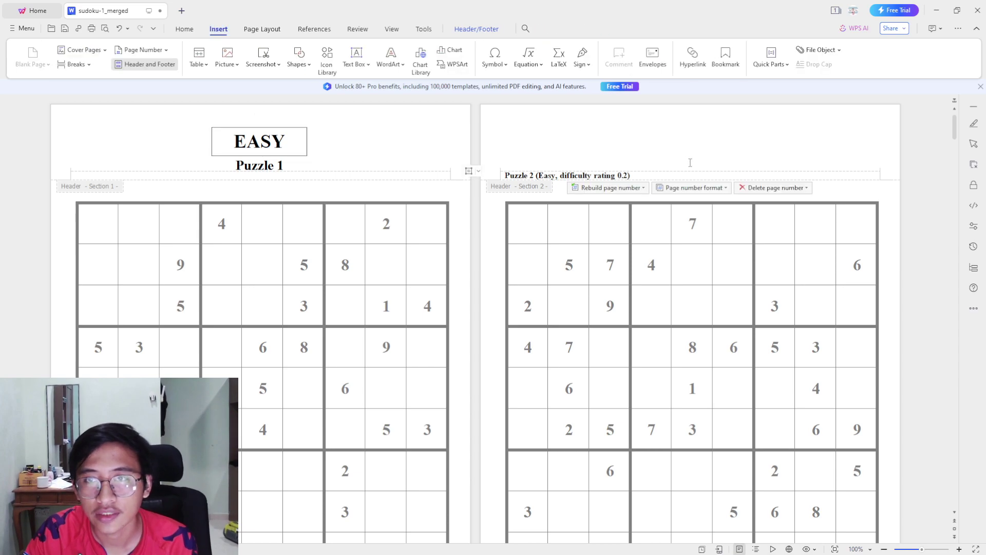
key("ctrl+v")
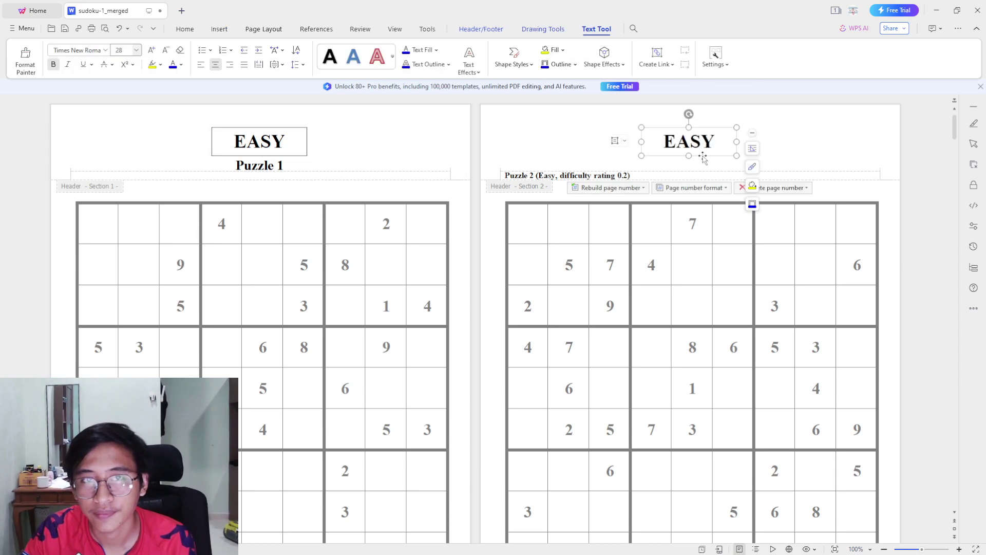
left_click(790, 152)
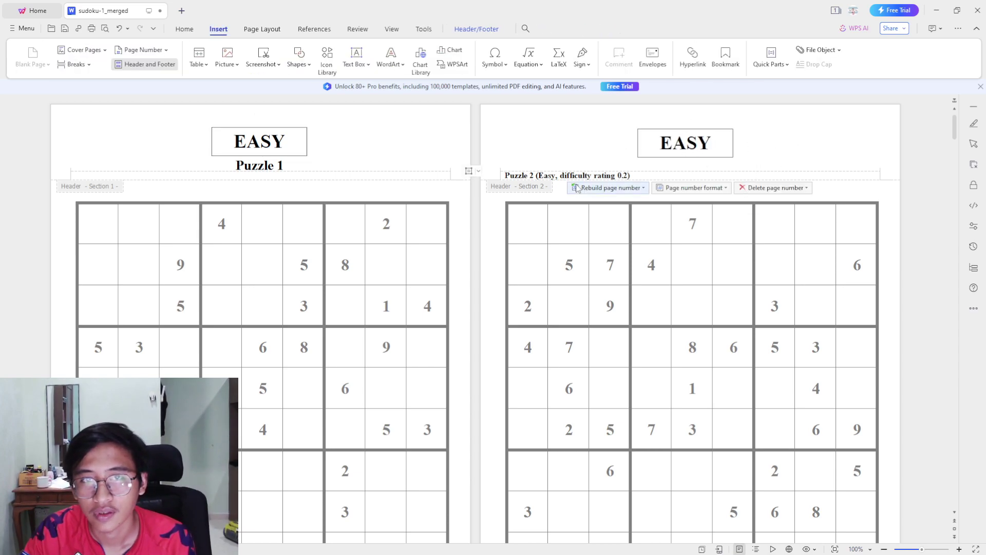
- Delete the original "Puzzle 2 (Easy, difficulty rating 0.2)" heading text box from the second page
left_click(628, 177)
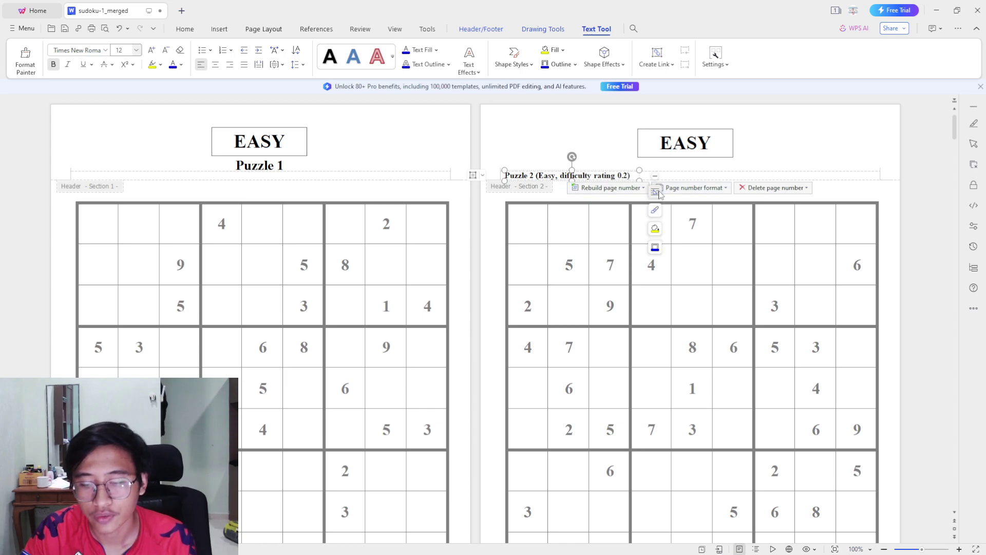
key("BackSpace")
left_click(687, 179)
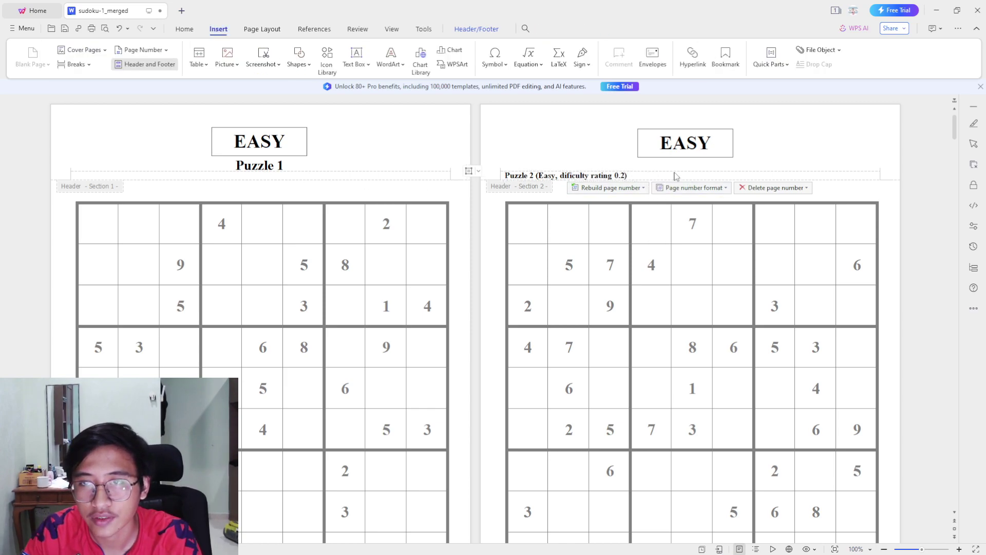
left_click(560, 175)
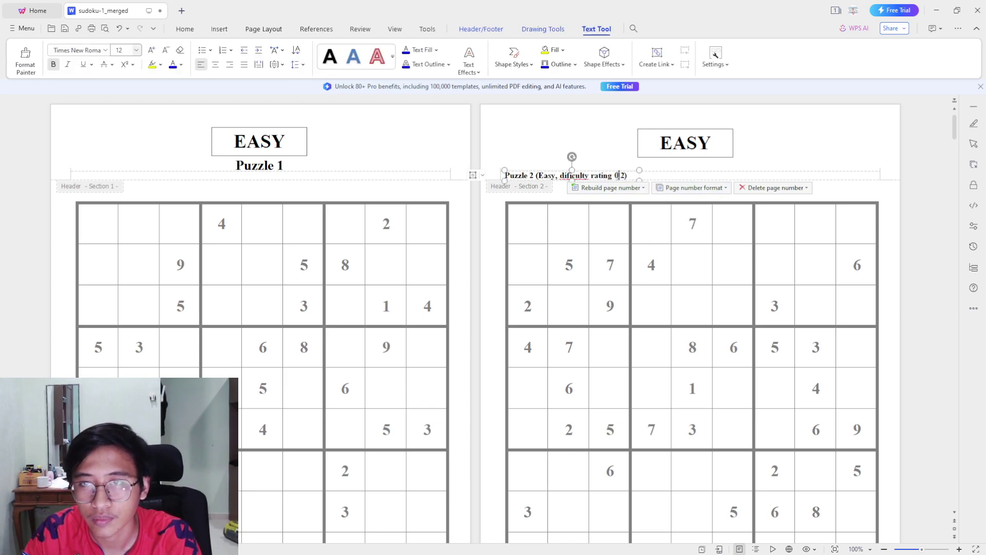
left_click(563, 171)
key("Delete")
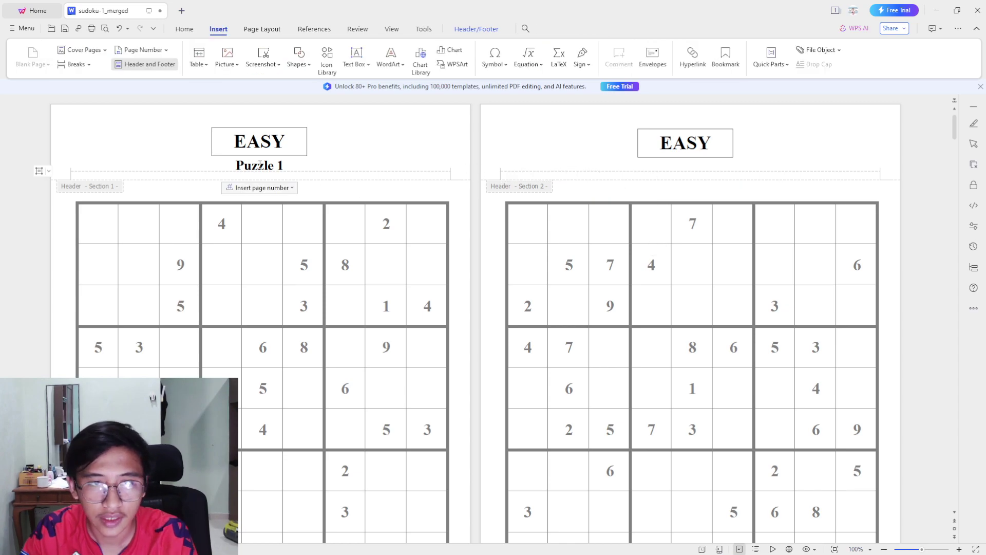
- Copy the "Puzzle 1" heading box below "EASY" on the second page and change its text to "Puzzle 2"
left_click(239, 172)
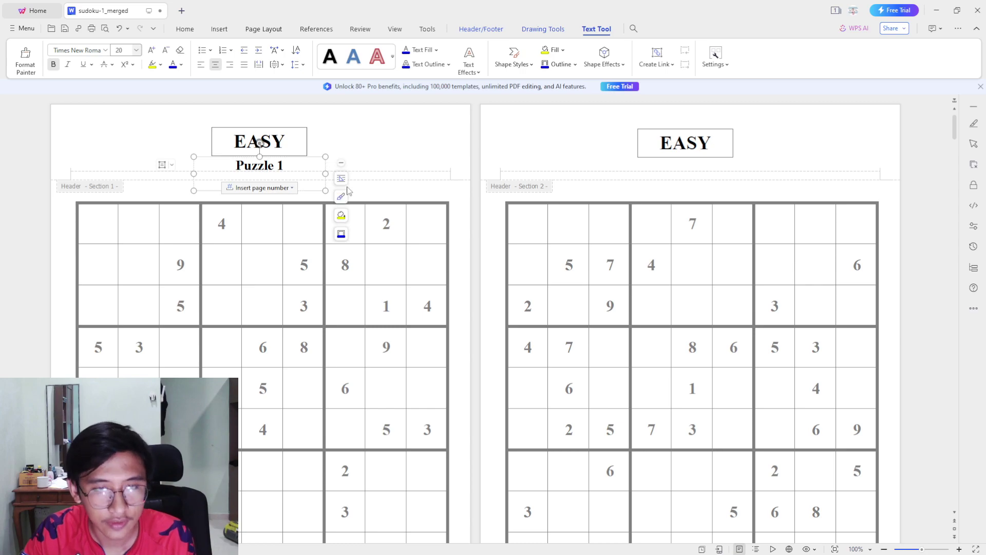
left_click(666, 170)
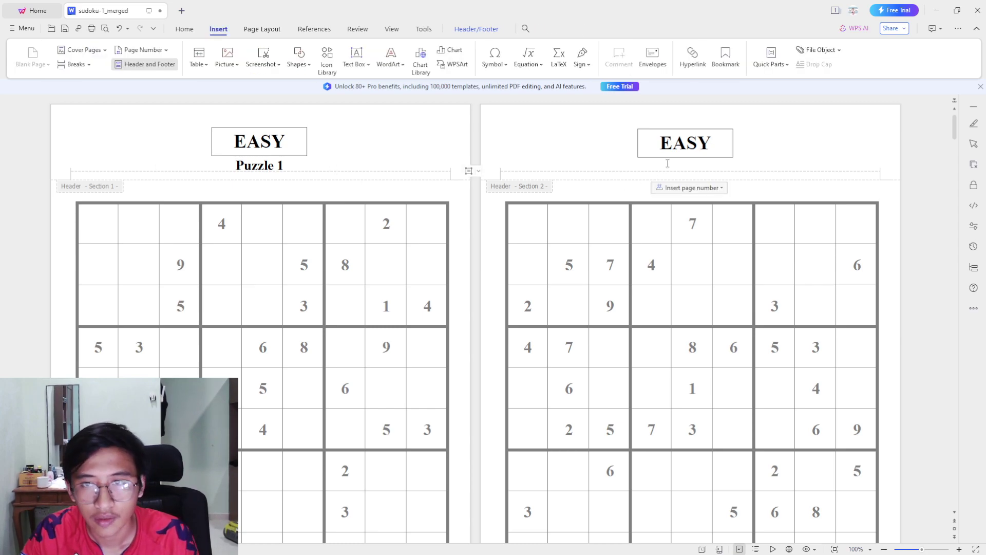
key("ctrl+v")
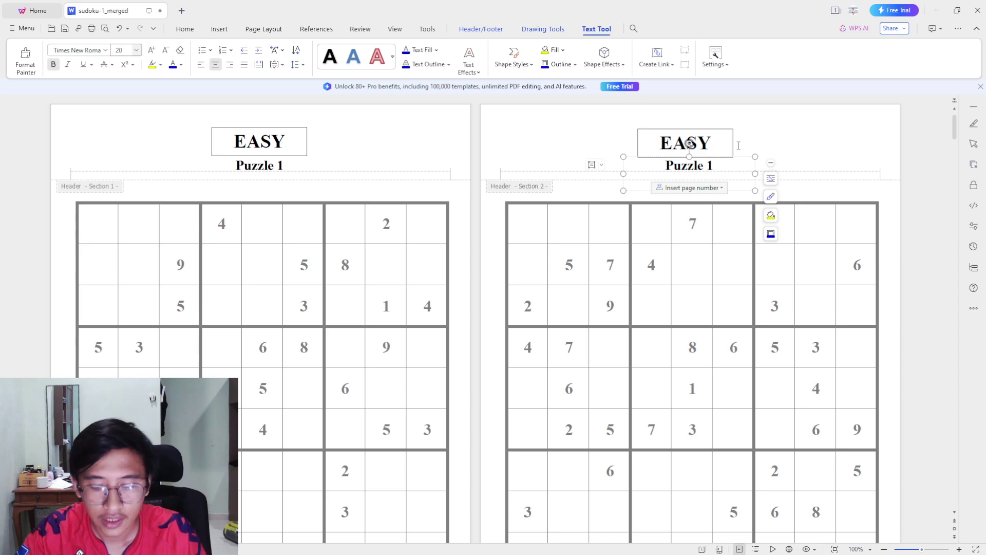
key("BackSpace")
type("2")
left_click(807, 166)
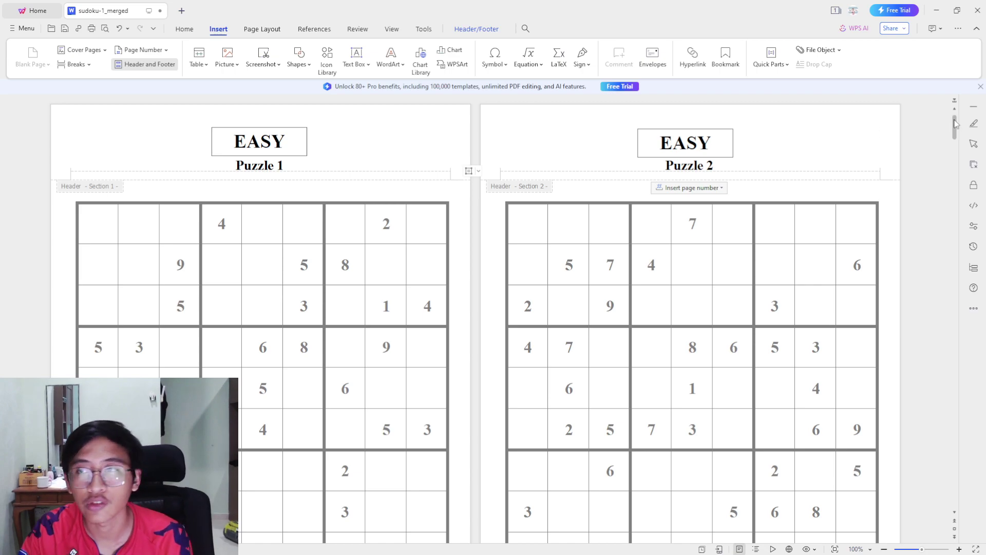
- Examine the puzzle pages further down the document, as far as the very hard puzzles
left_click_drag(970, 197, 968, 484)
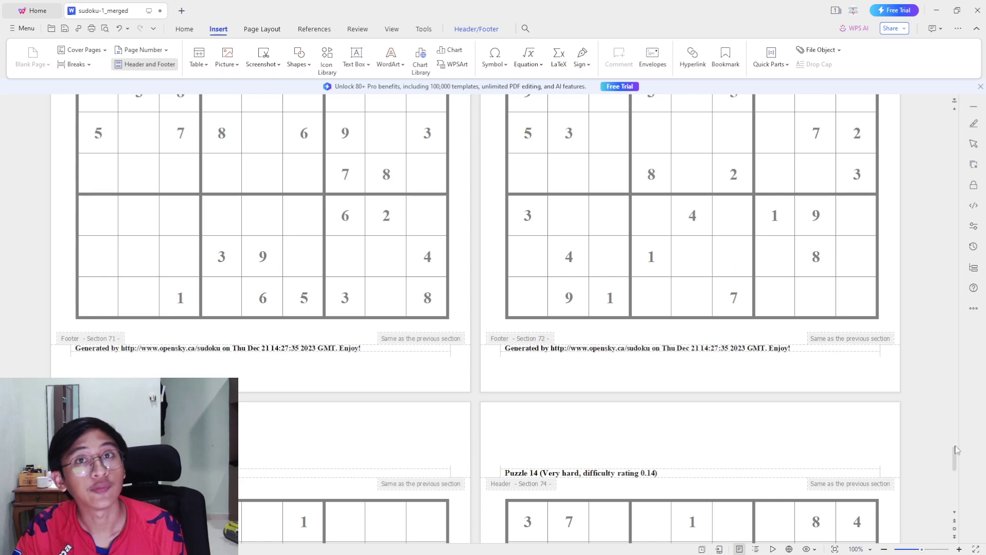